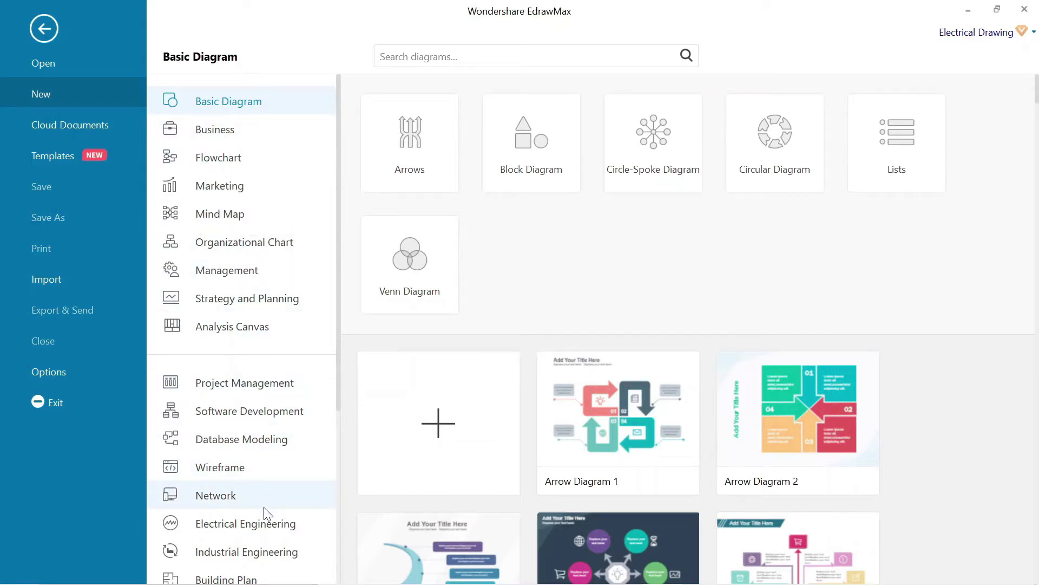
scroll(264, 507, down, 1)
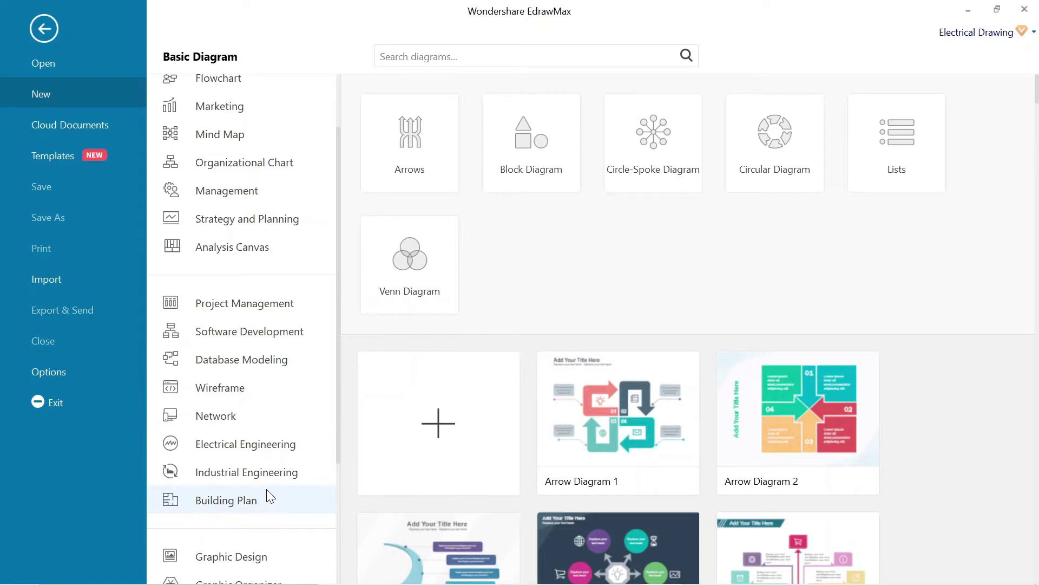
scroll(267, 489, down, 1)
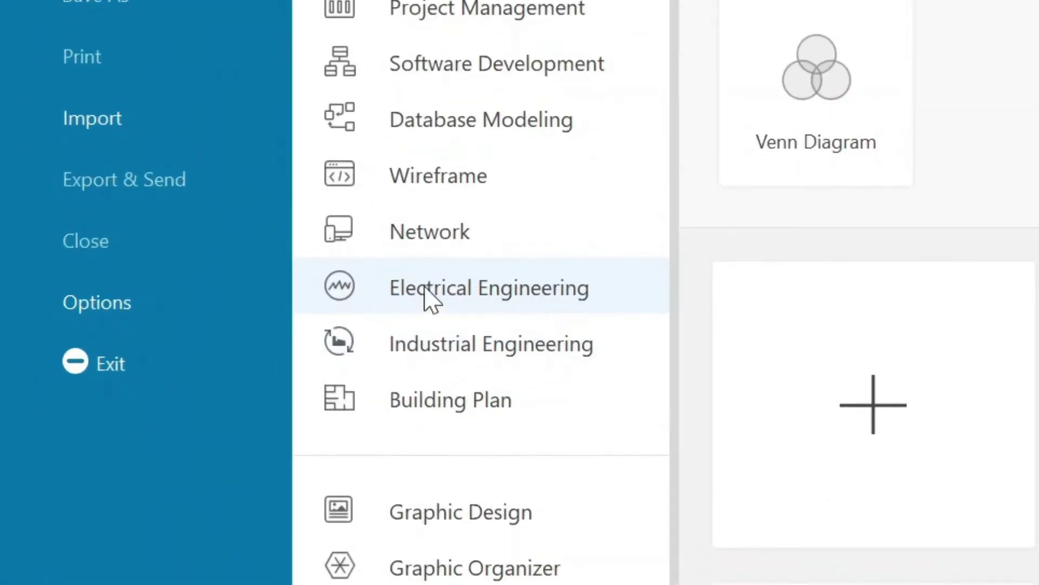
Start a blank Electrical Engineering drawing and load the Basic Electrical Symbols library.
click(456, 295)
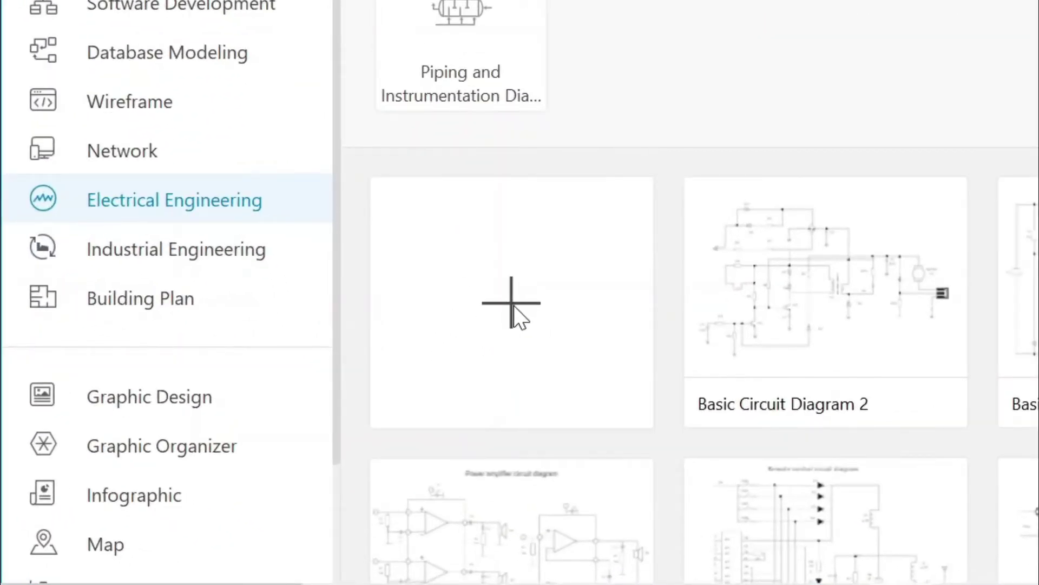
click(514, 306)
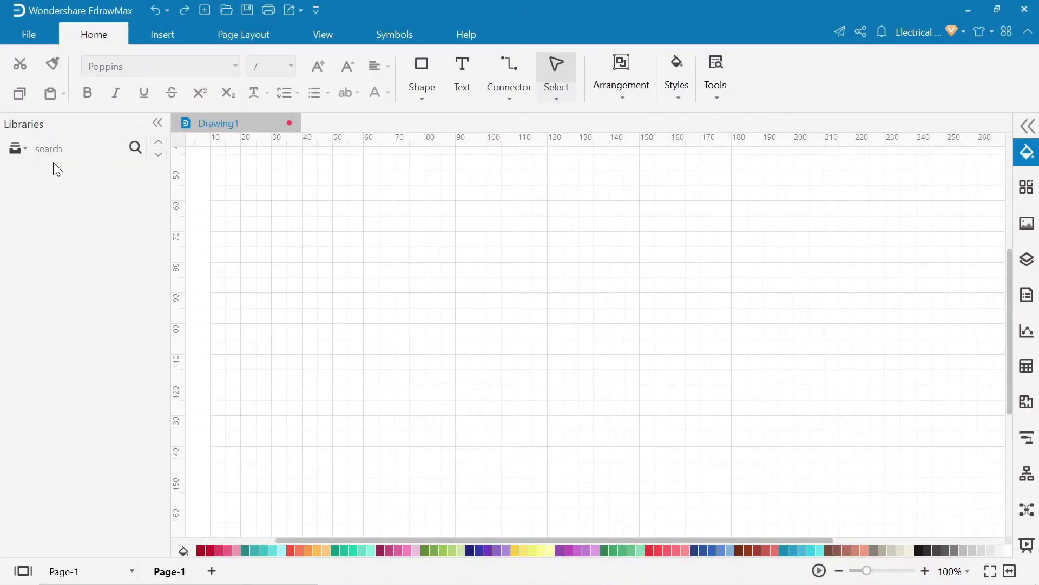
click(25, 152)
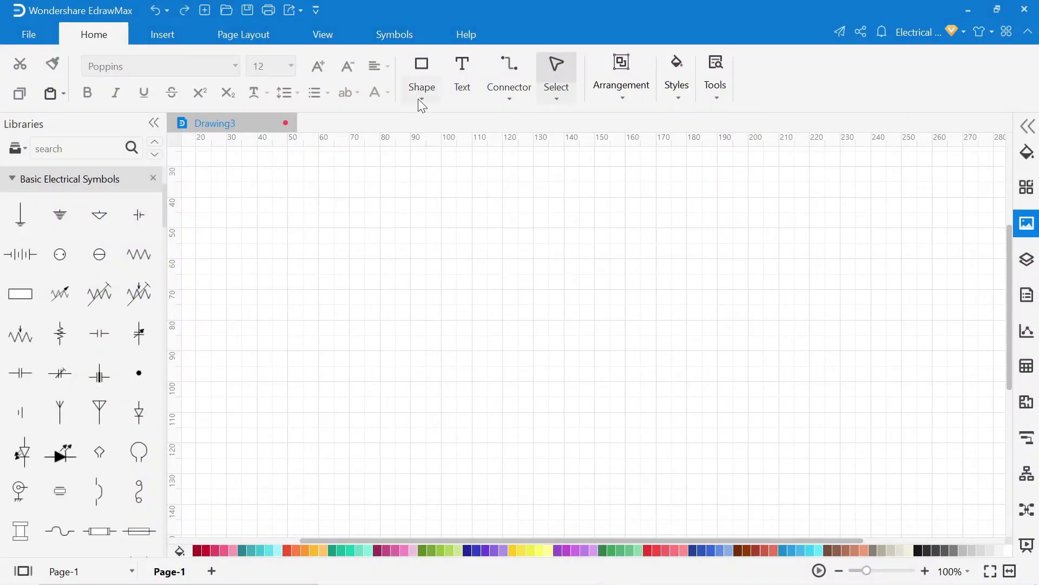
Draw the relay's outer rectangle and place a transformer winding inside it.
click(420, 99)
click(457, 126)
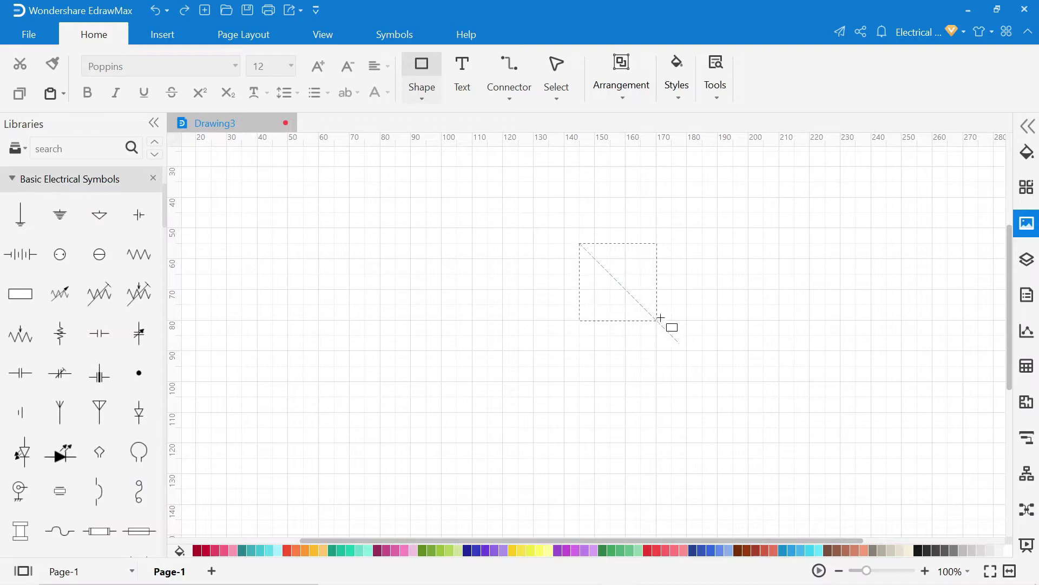
drag(579, 243, 718, 350)
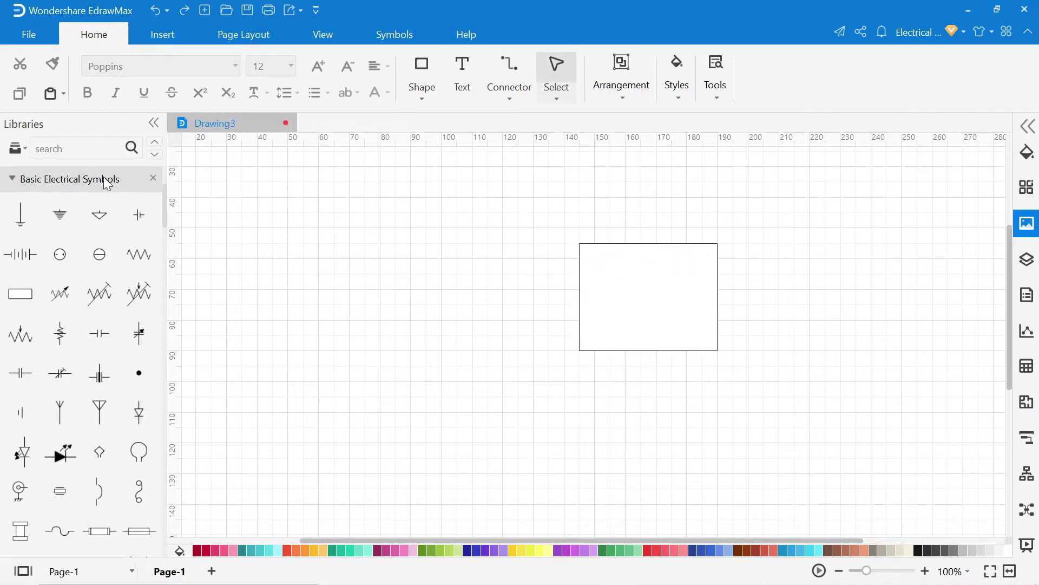
click(78, 149)
text(windings)
key(Return)
mouse_move(139, 327)
mouse_down()
mouse_move(249, 287)
mouse_move(446, 321)
mouse_move(613, 295)
mouse_up()
scroll(613, 295, up, 5)
Draw terminal circles inside the rectangle and show their connection points.
click(421, 89)
click(427, 153)
mouse_move(545, 243)
mouse_down()
mouse_move(576, 274)
mouse_move(645, 258)
mouse_up()
drag(598, 297, 609, 412)
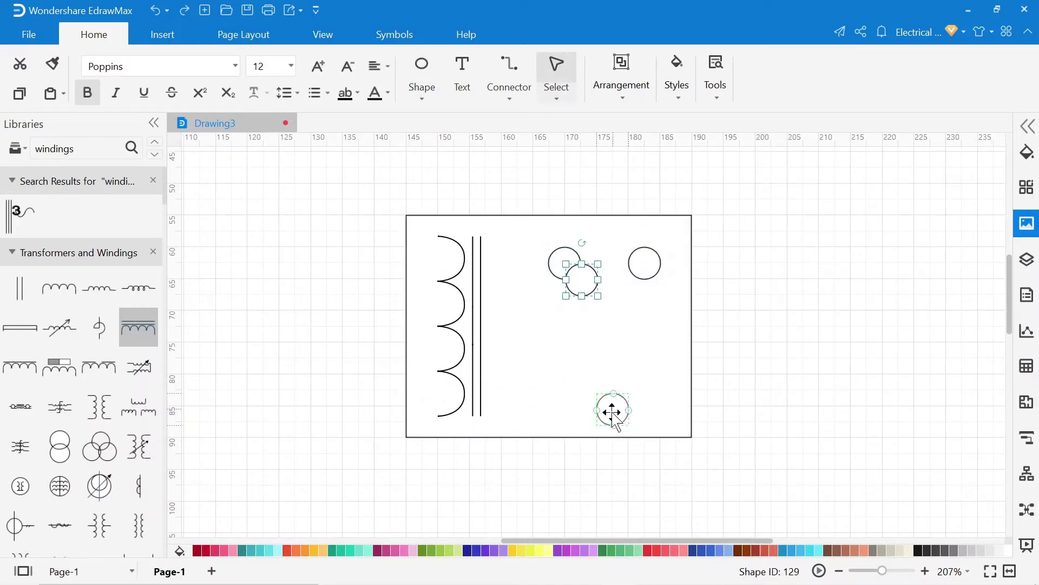
click(510, 87)
click(511, 201)
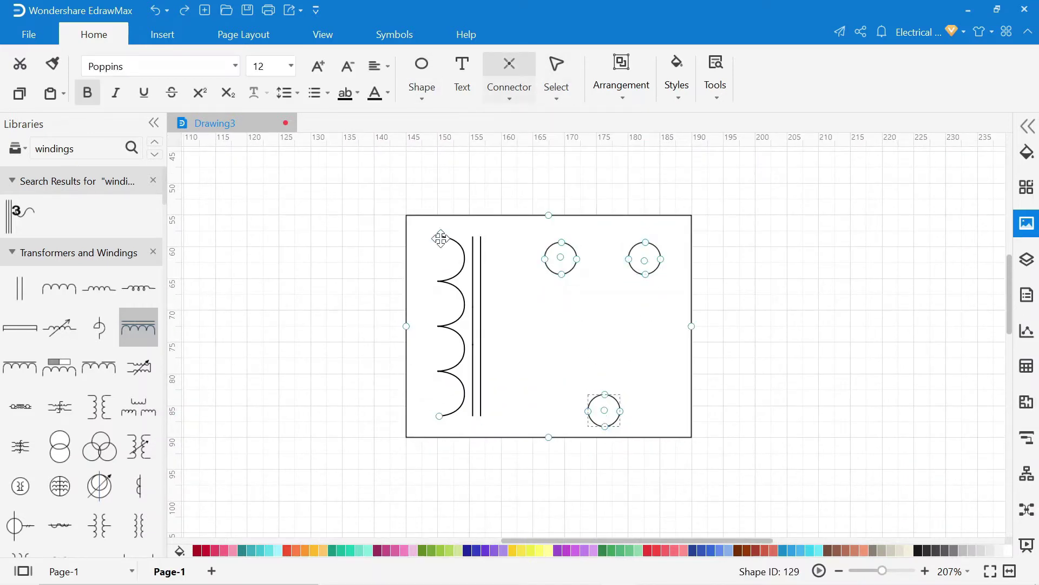
Add text labels beside the circles and edit them to NO, NC and COMMN.
click(555, 69)
text(NC)
right_click(655, 276)
click(697, 51)
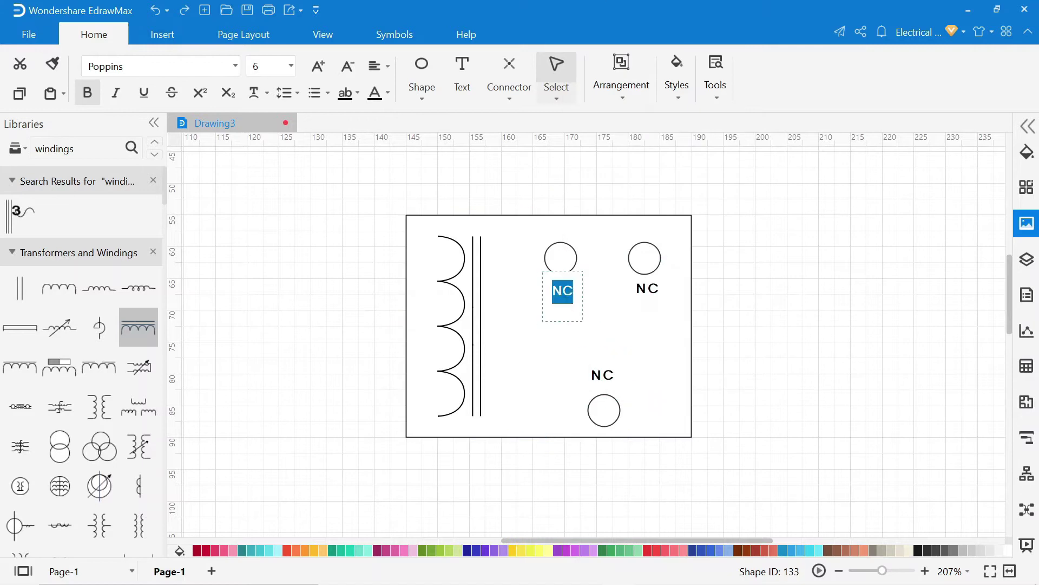
text(NO)
double_click(602, 375)
text(COMMN)
click(562, 260)
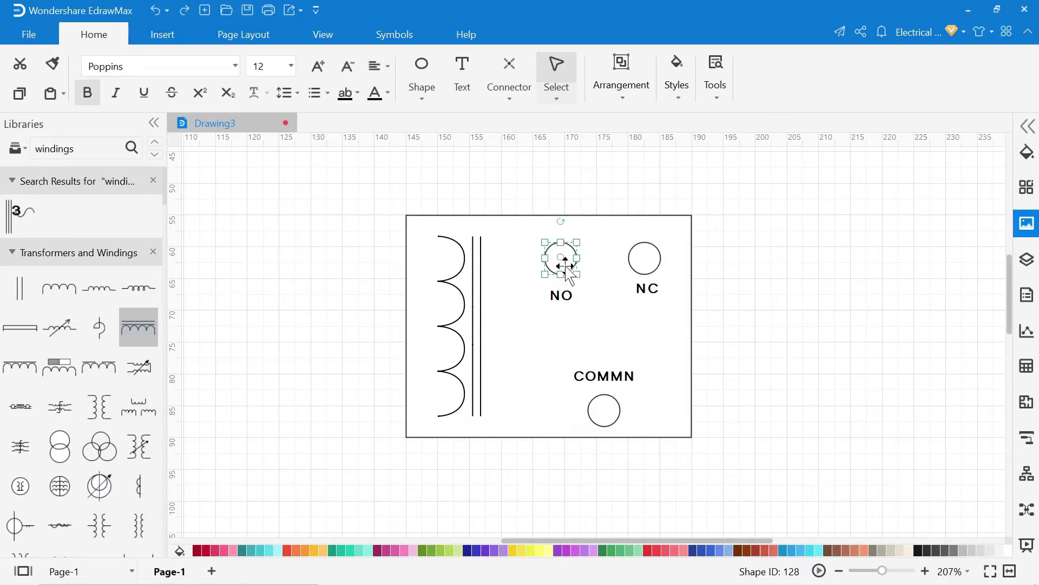
key(ctrl+3)
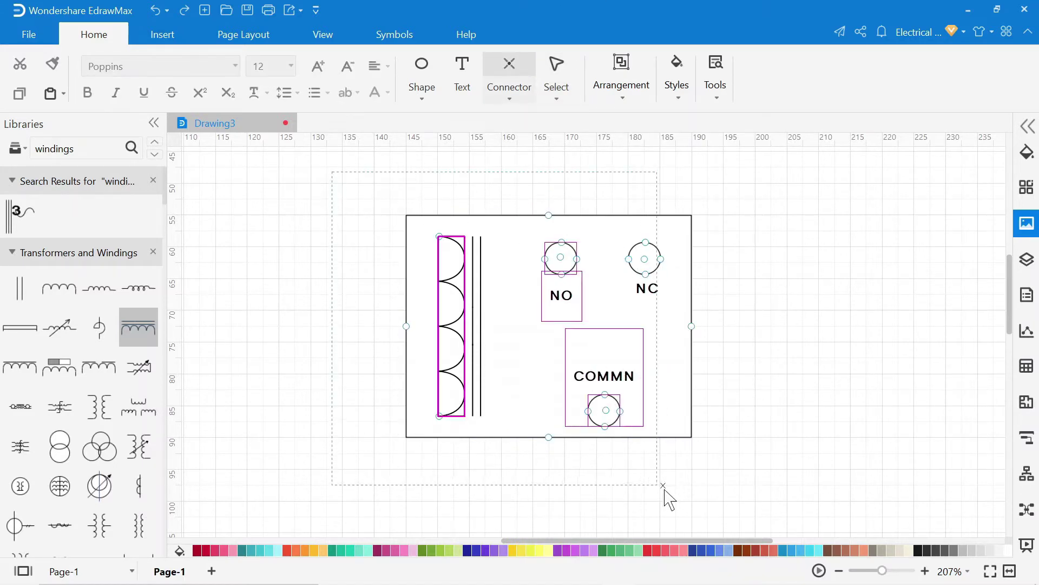
Group all relay shapes into one object and save it to My Library.
drag(408, 459, 740, 487)
right_click(646, 355)
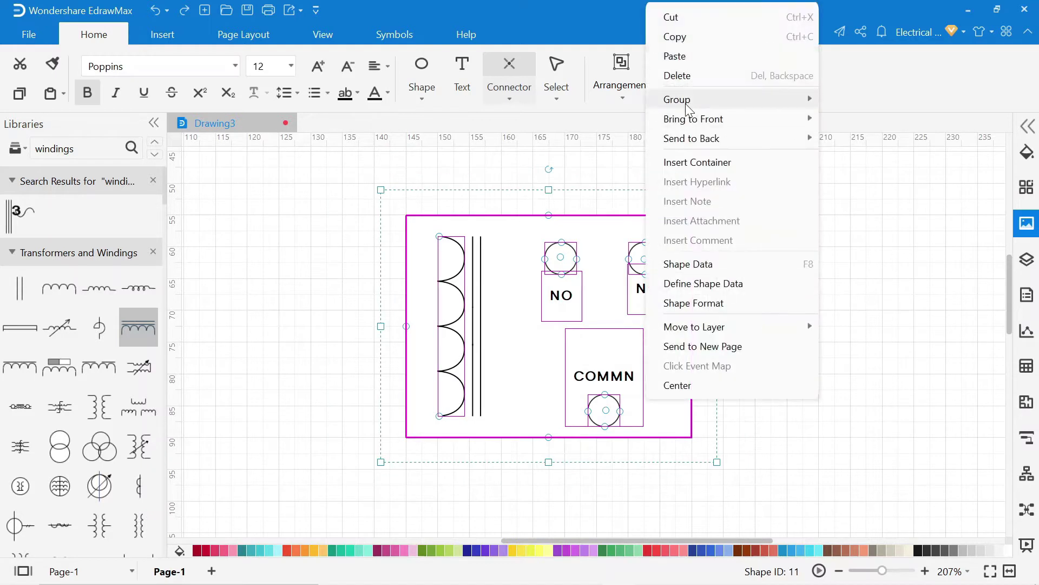
click(845, 104)
click(153, 180)
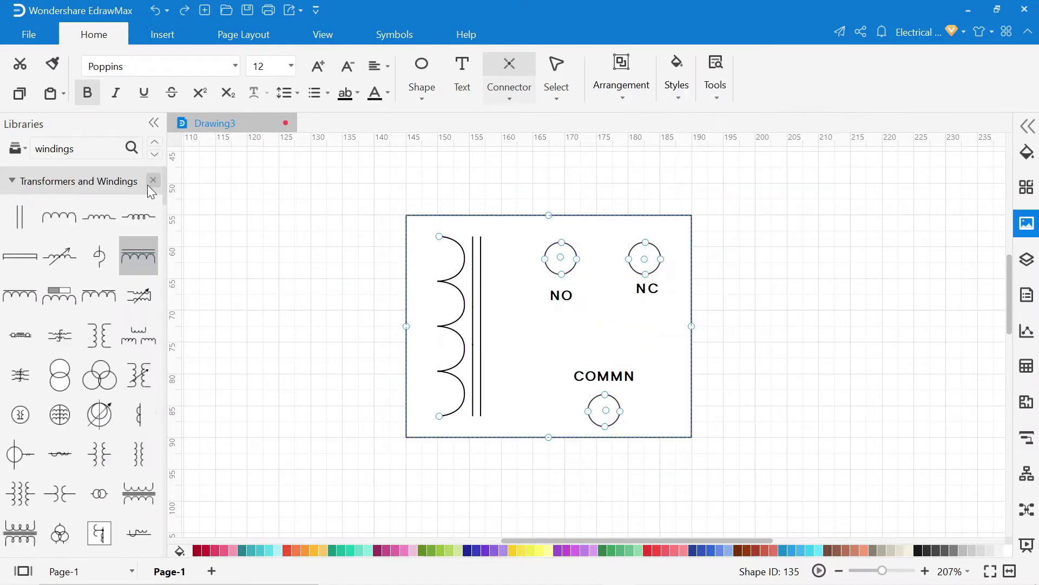
click(137, 179)
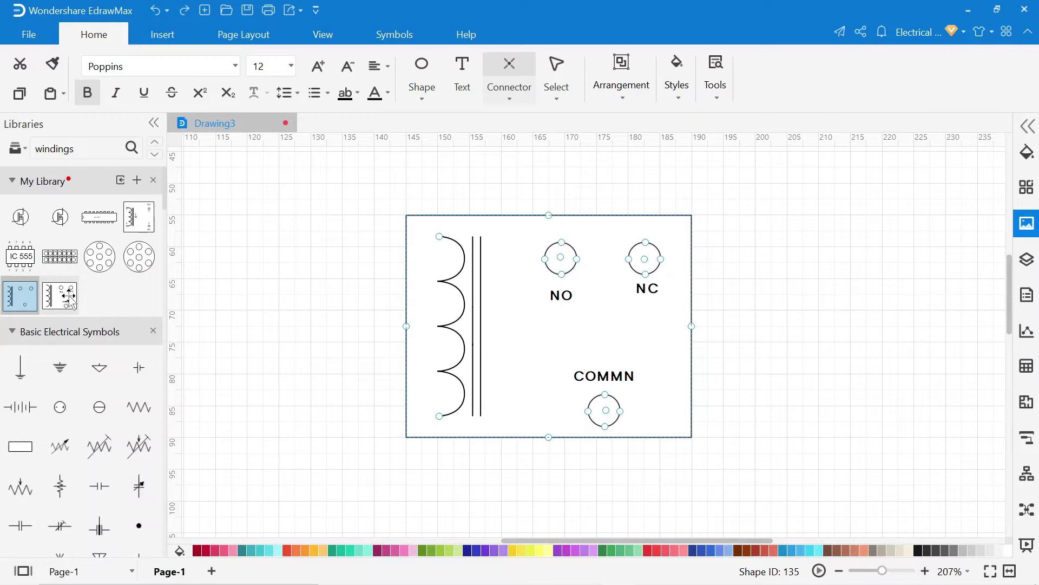
Leave connection-point mode, move the relay to the upper right and shrink it.
drag(881, 571, 864, 571)
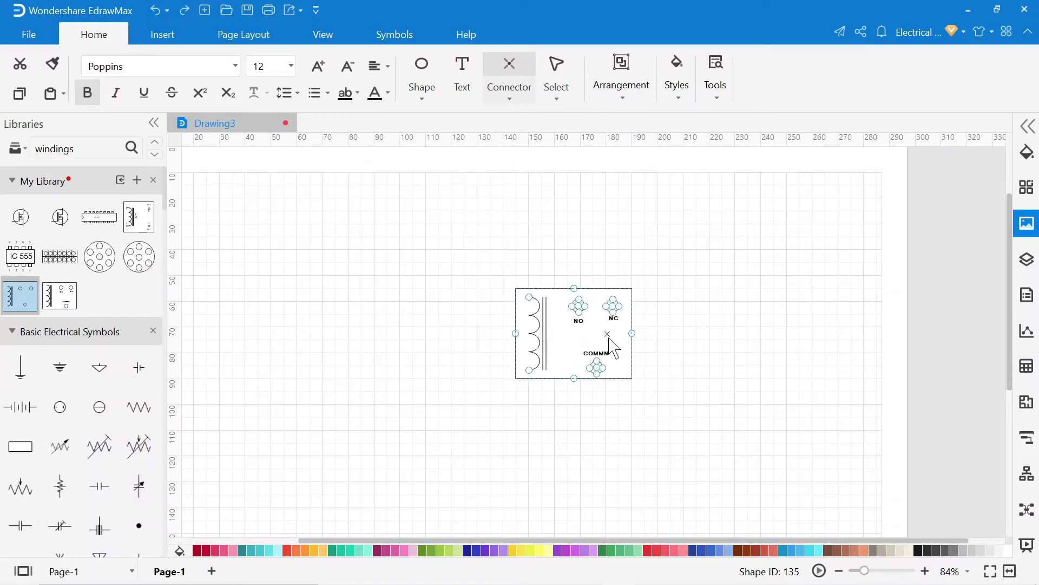
right_click(696, 322)
click(683, 353)
click(510, 98)
click(546, 126)
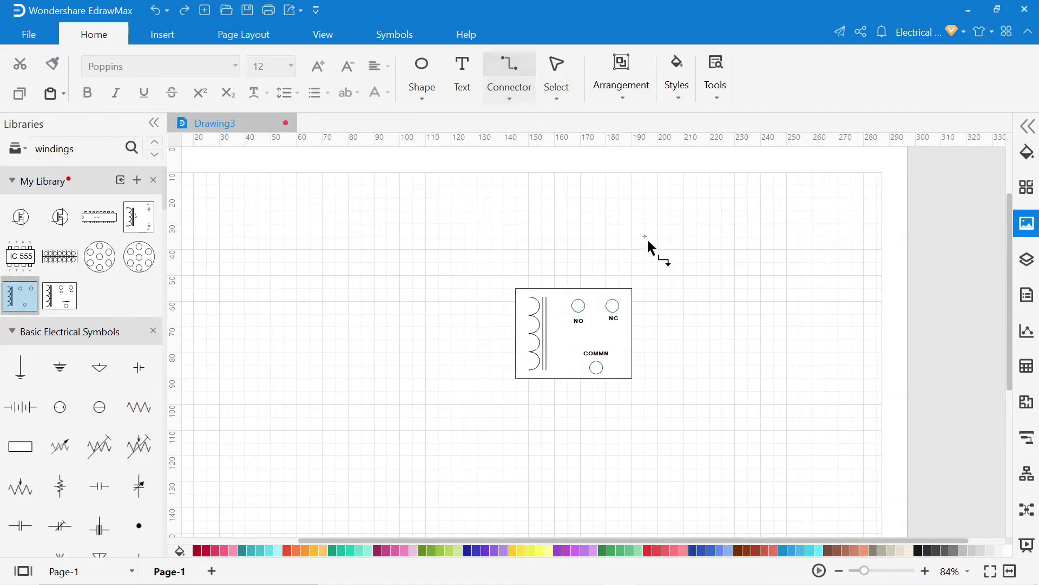
drag(609, 324, 764, 286)
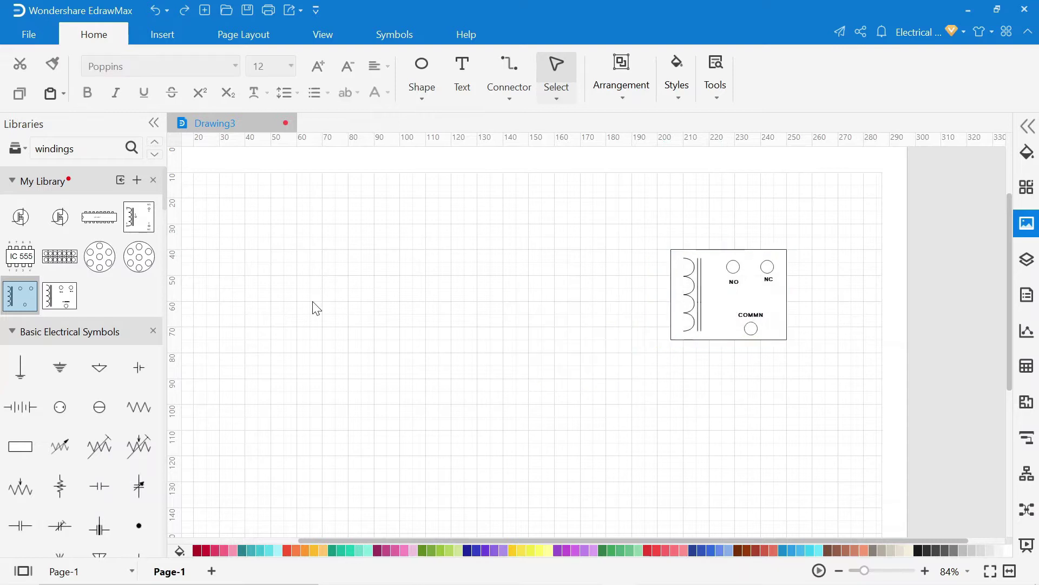
click(785, 344)
drag(785, 343, 745, 318)
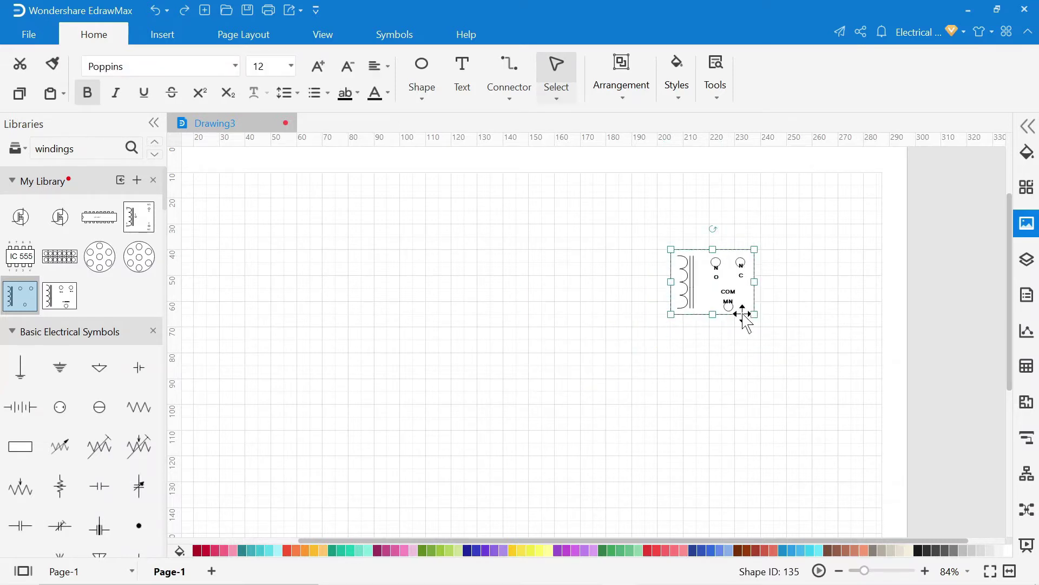
click(631, 221)
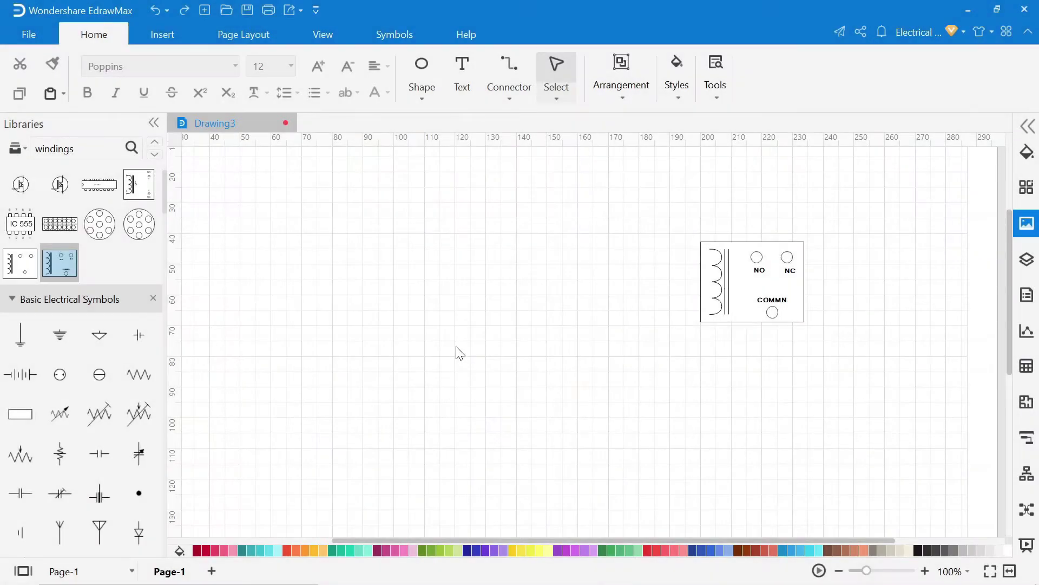
Insert the Arduino Uno picture, then place a photodiode and an upright resistor to its left.
click(170, 34)
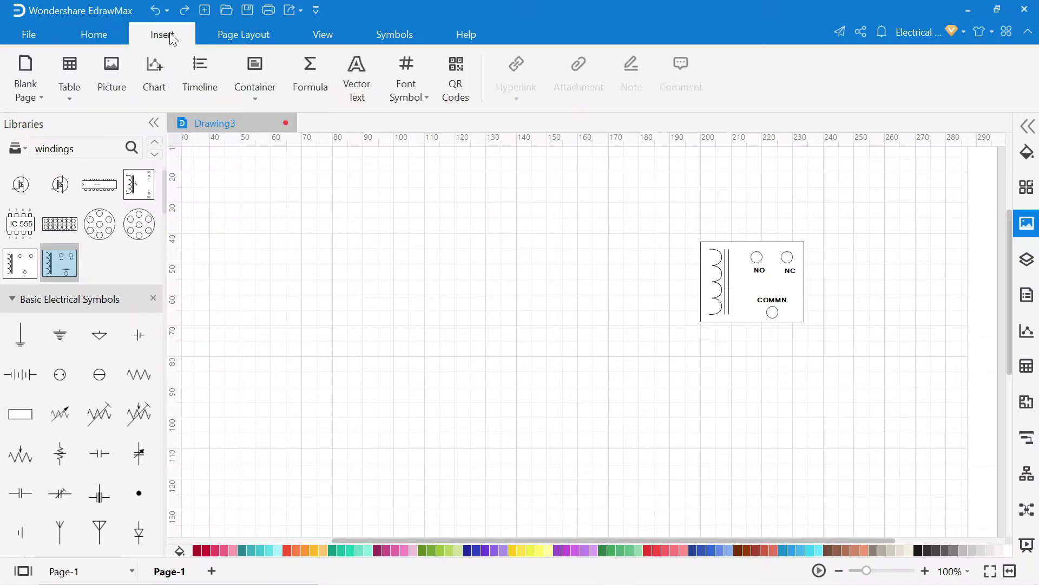
click(120, 86)
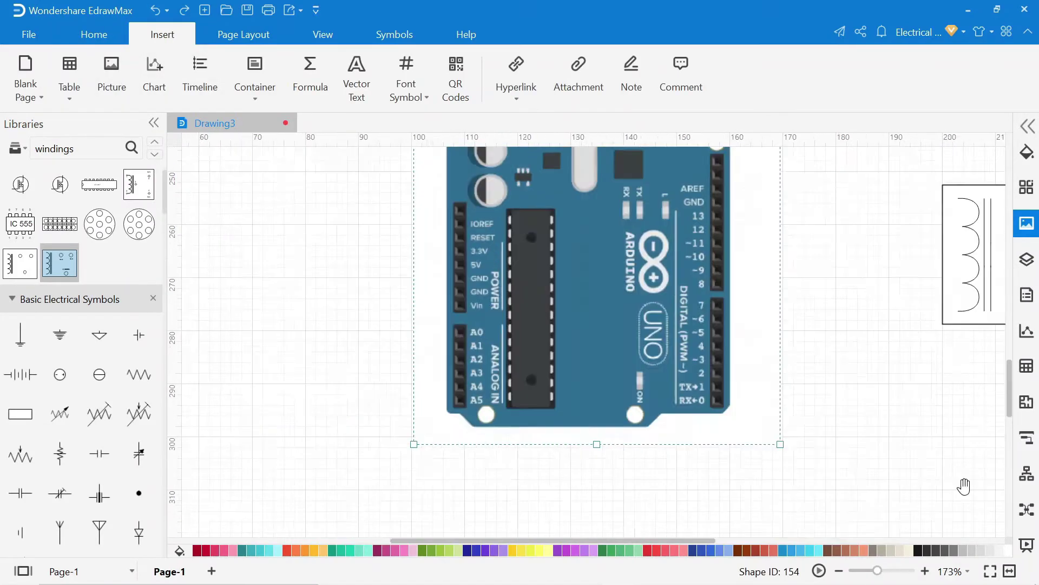
text(DIODE)
key(Return)
drag(20, 337, 320, 437)
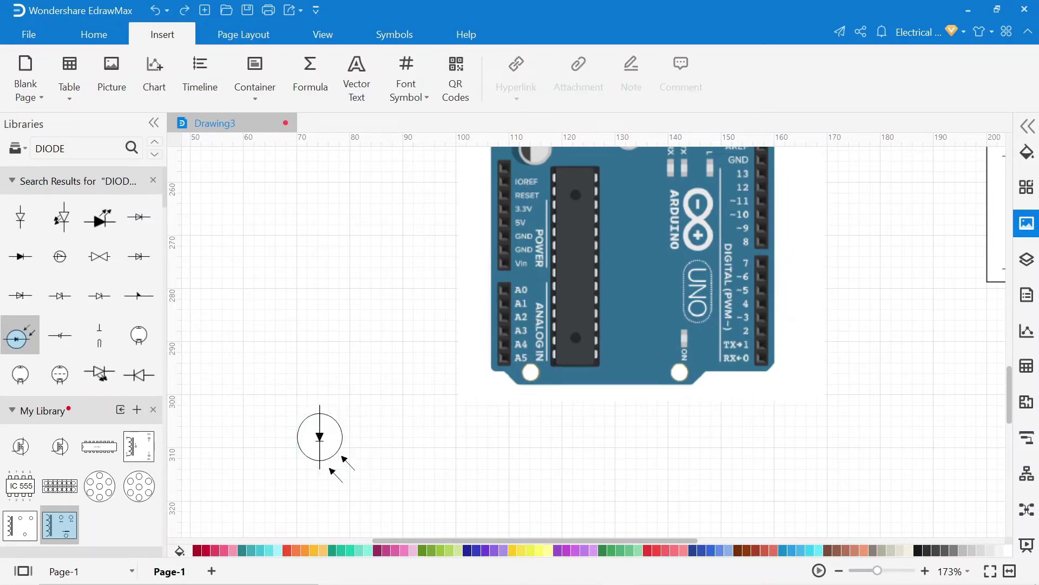
key(Return)
drag(19, 327, 309, 272)
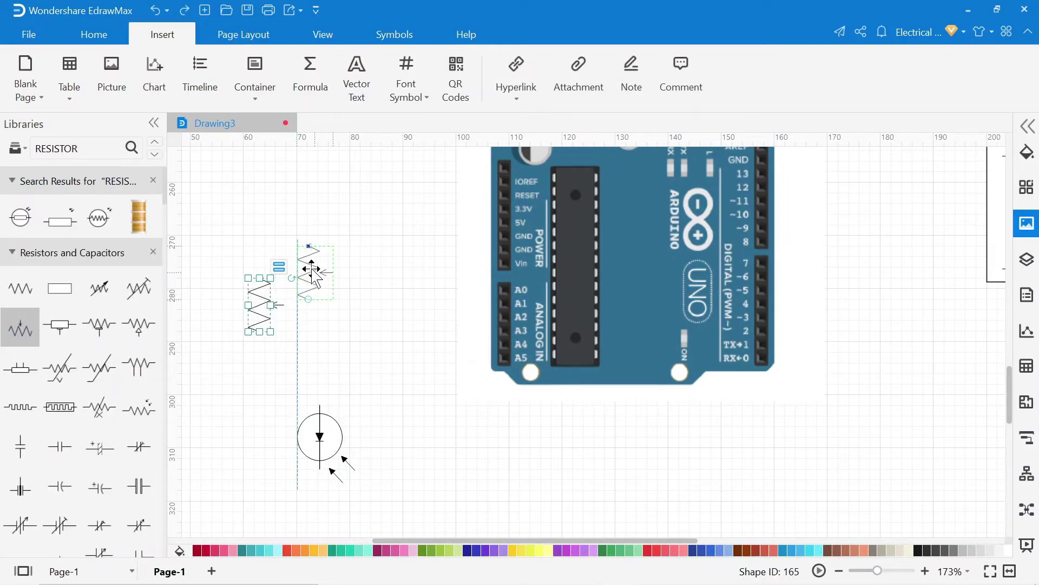
scroll(615, 455, right, 5)
scroll(615, 455, up, 1)
text(E)
Place an upright diode beside the relay and an NPN transistor below it.
key(Return)
drag(20, 256, 511, 251)
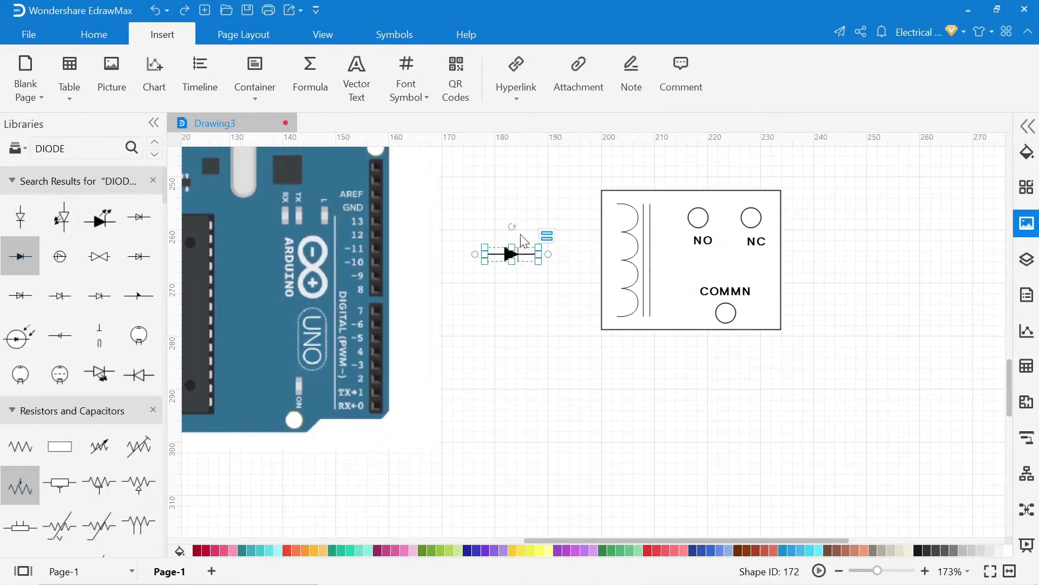
key(ctrl+r)
click(592, 413)
drag(527, 288, 580, 220)
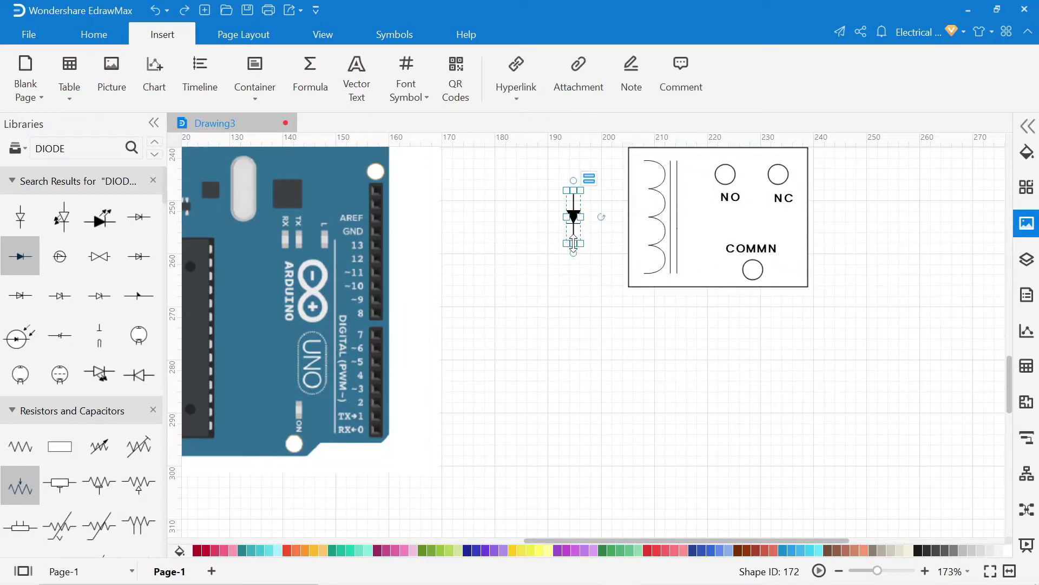
click(617, 364)
text(OR)
key(Return)
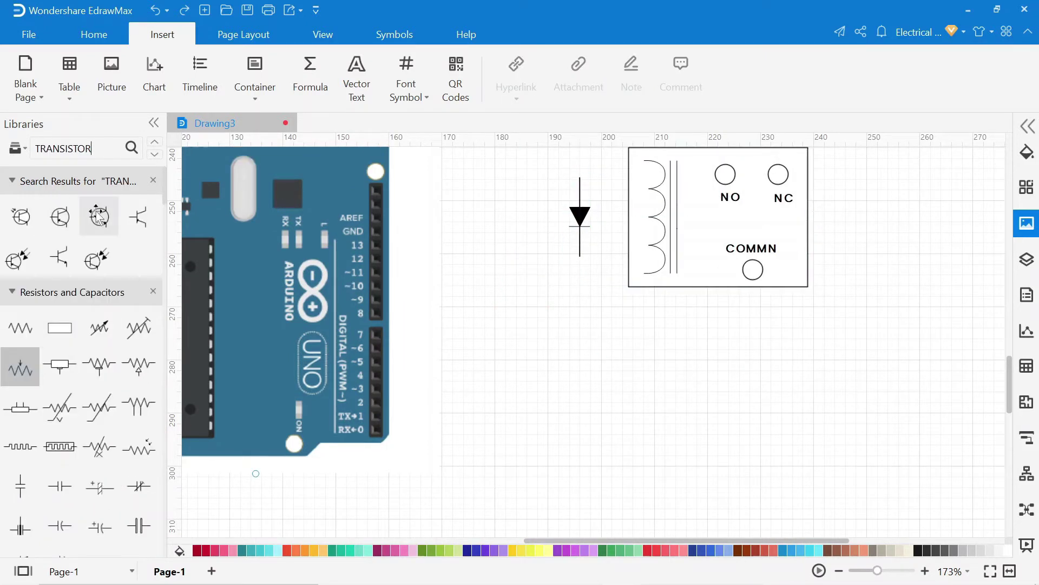
drag(99, 217, 568, 366)
scroll(684, 460, down, 4)
Place a light bulb and an AC source symbol on the right of the page.
click(93, 35)
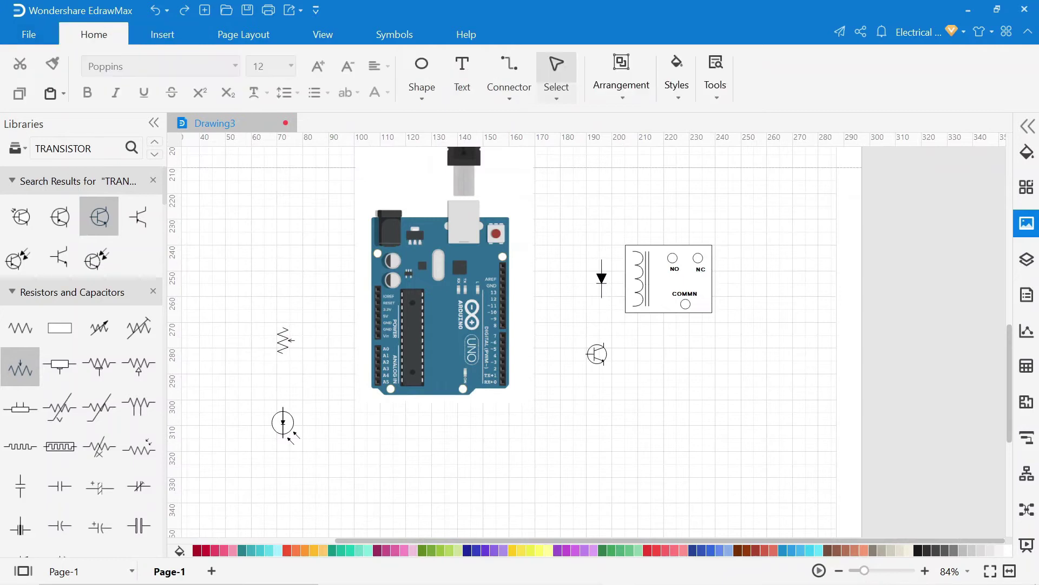
text(BULB)
key(Return)
drag(21, 256, 849, 195)
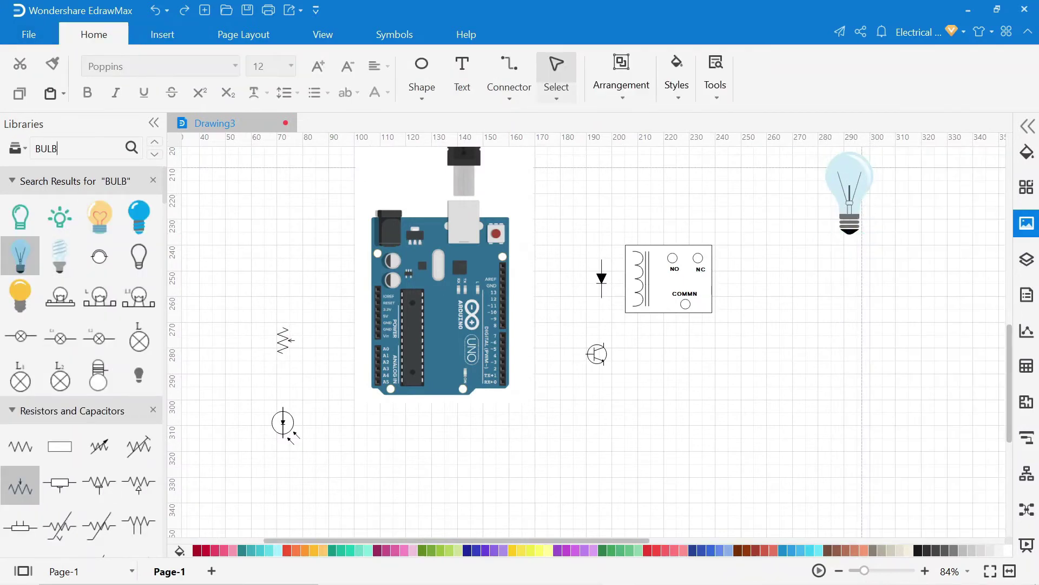
double_click(57, 148)
text(SOURCE)
key(Return)
scroll(81, 358, down, 3)
drag(137, 433, 888, 359)
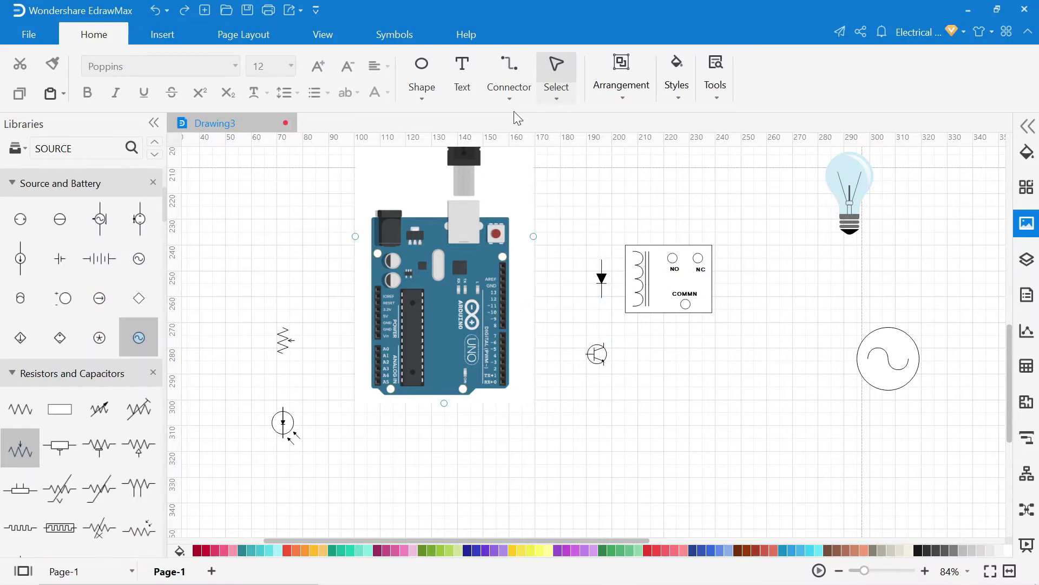
Add connection points at the Arduino's pins with the Connection Points tool, then zoom out.
click(509, 96)
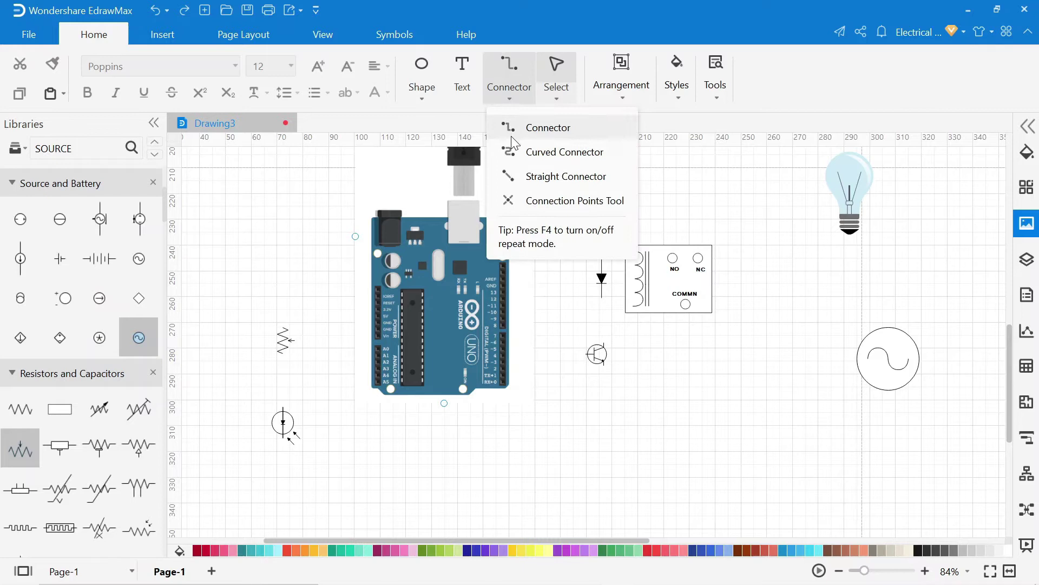
click(511, 202)
ctrl+scroll(591, 338, up, 2)
ctrl+scroll(591, 338, up, 3)
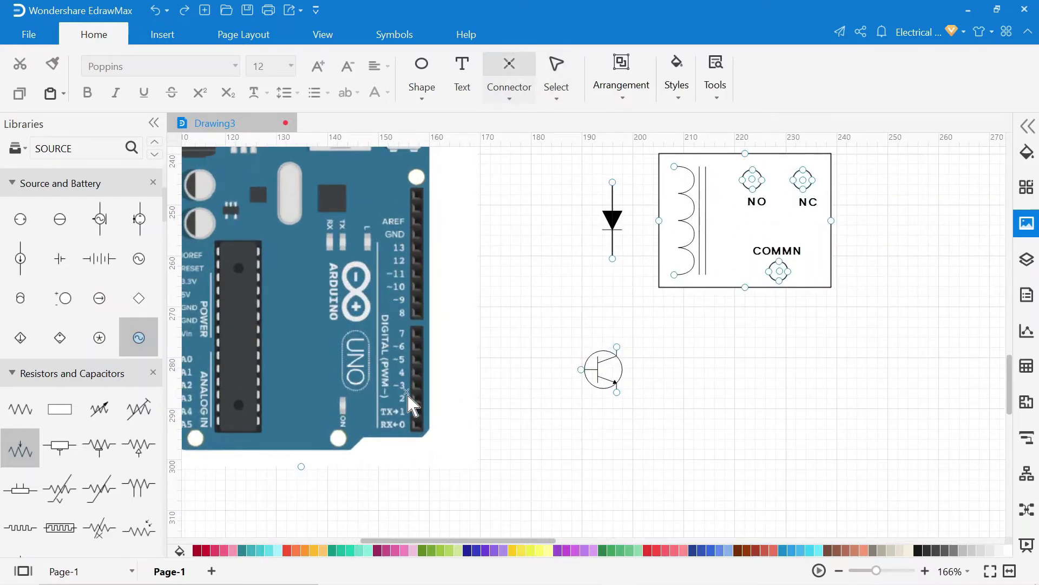
click(418, 247)
scroll(406, 512, left, 5)
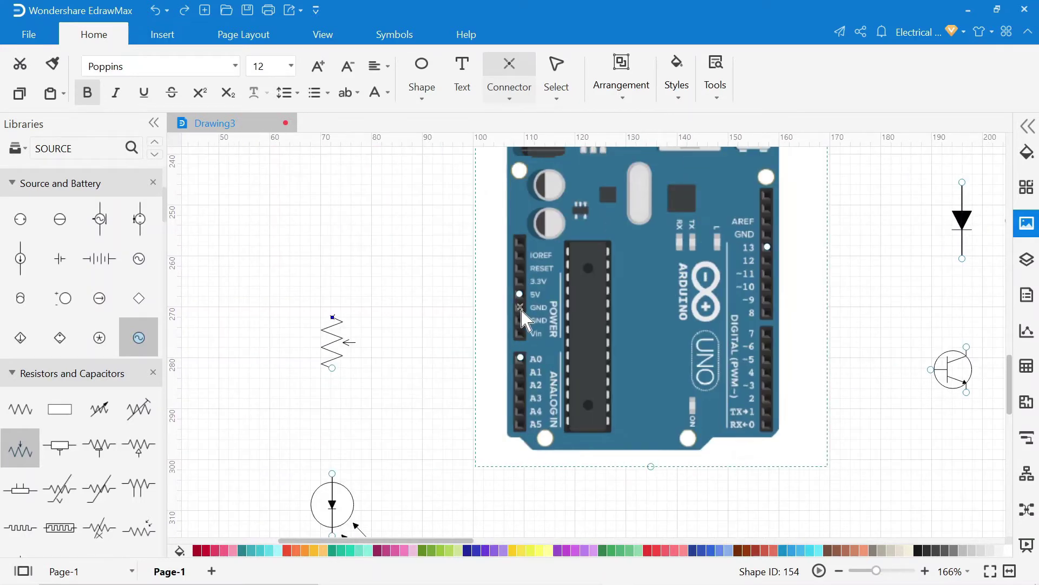
ctrl+scroll(845, 464, down, 3)
ctrl+scroll(738, 431, down, 2)
click(866, 578)
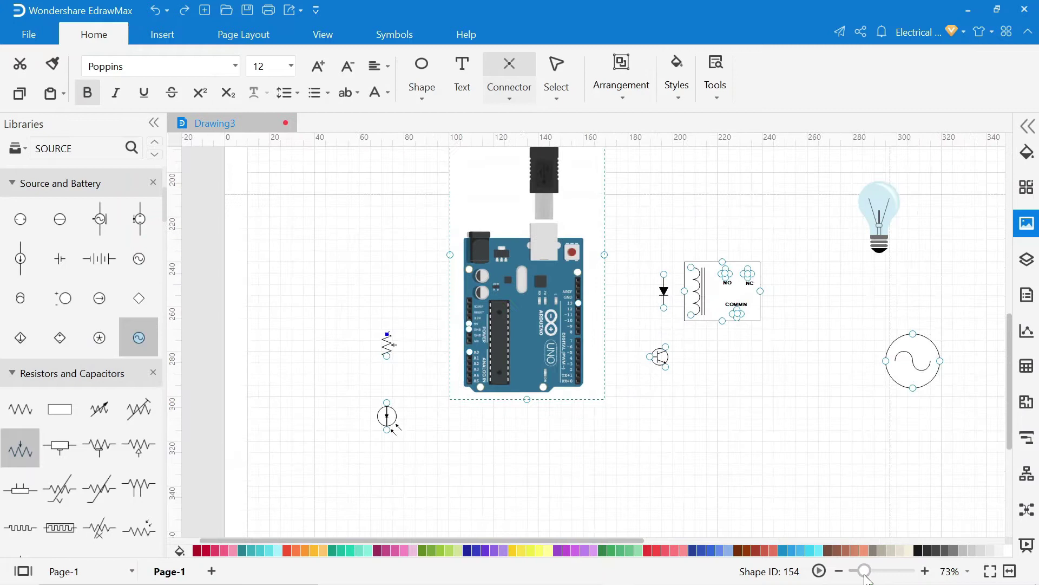
drag(866, 578, 861, 578)
click(910, 391)
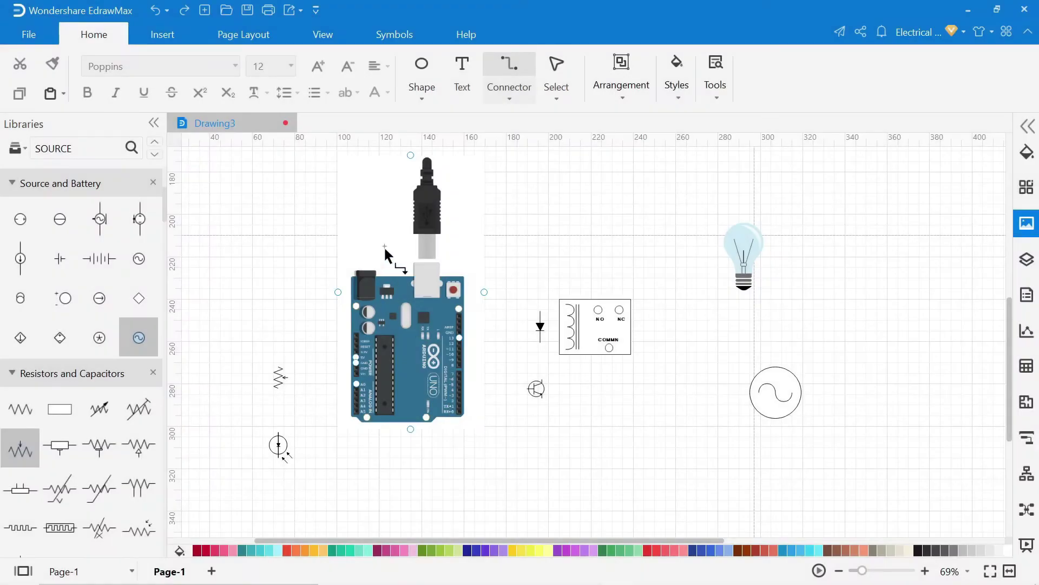
Set the default connector line width to 2 pt with a line colour in Options.
click(510, 97)
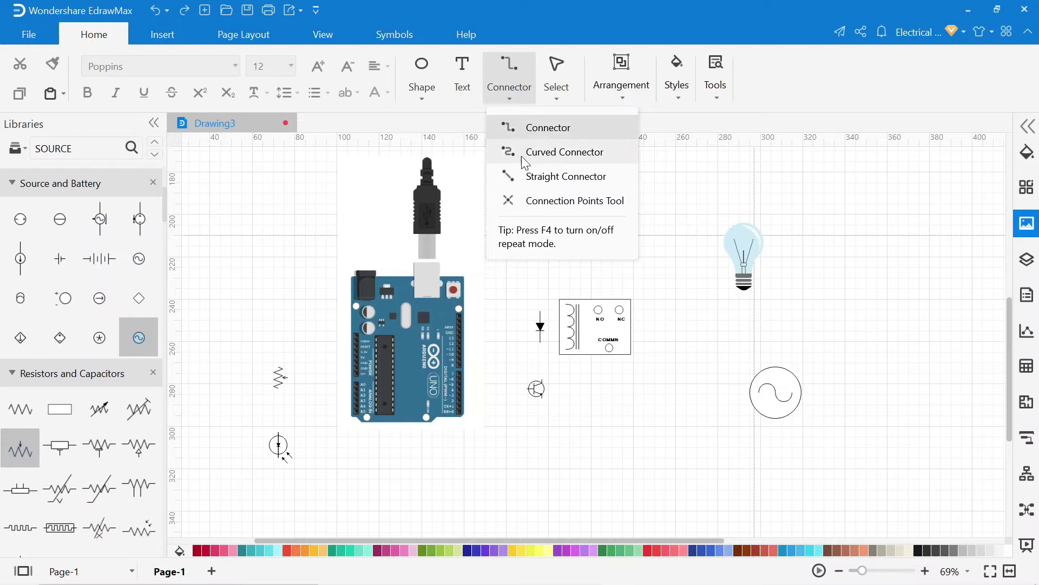
click(523, 130)
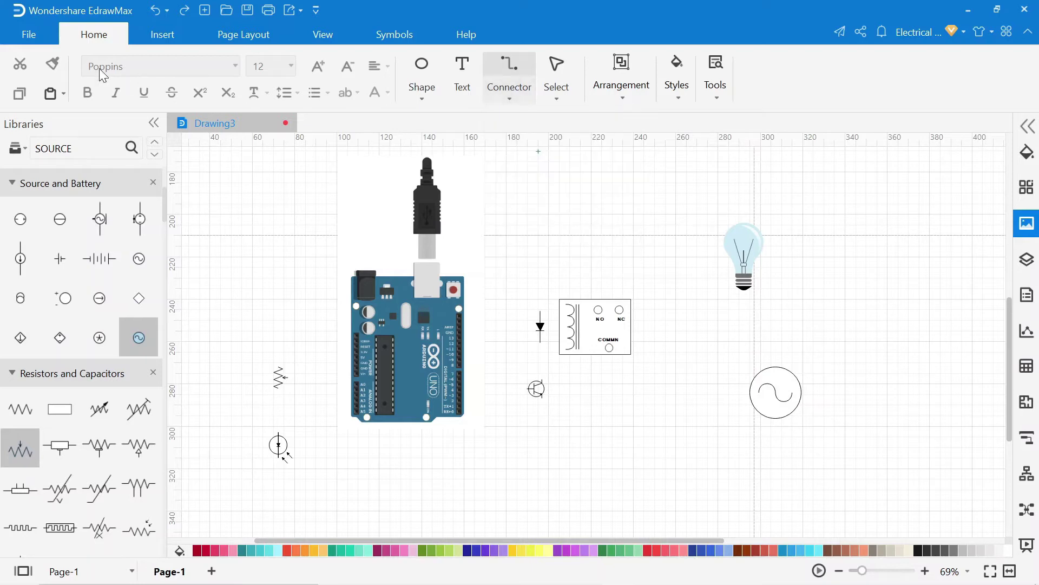
click(27, 36)
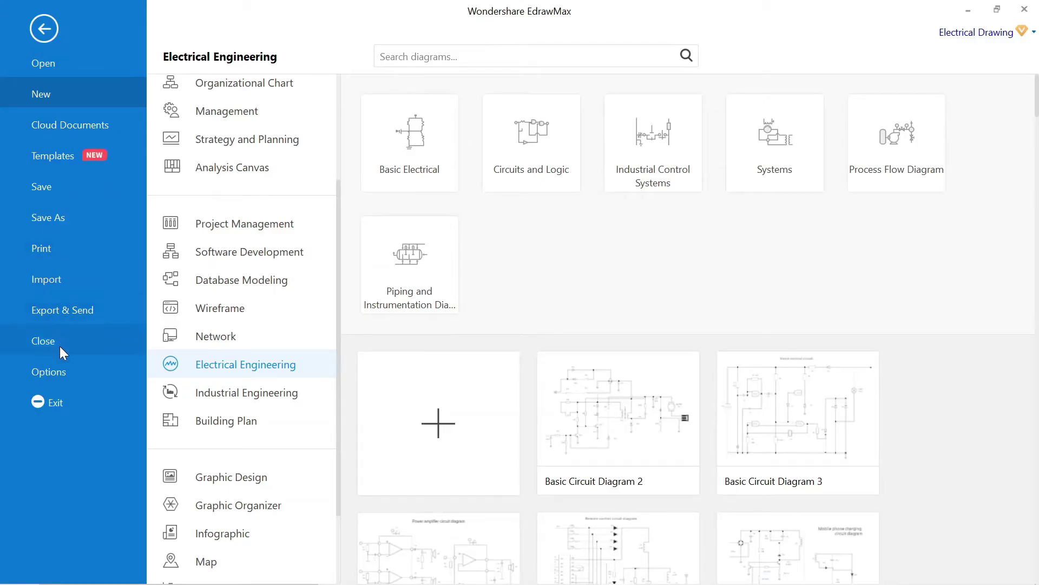
click(56, 366)
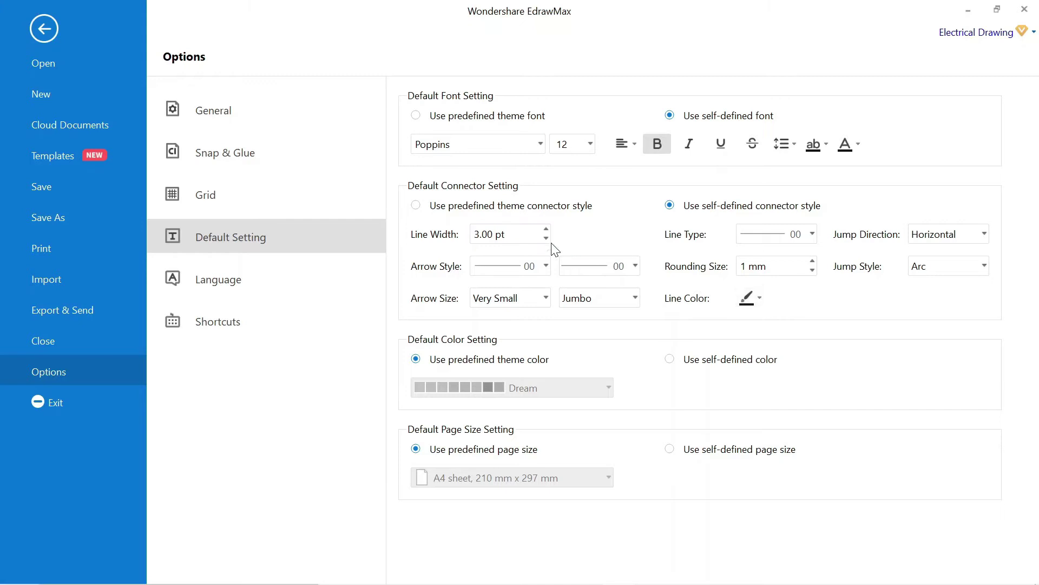
click(750, 299)
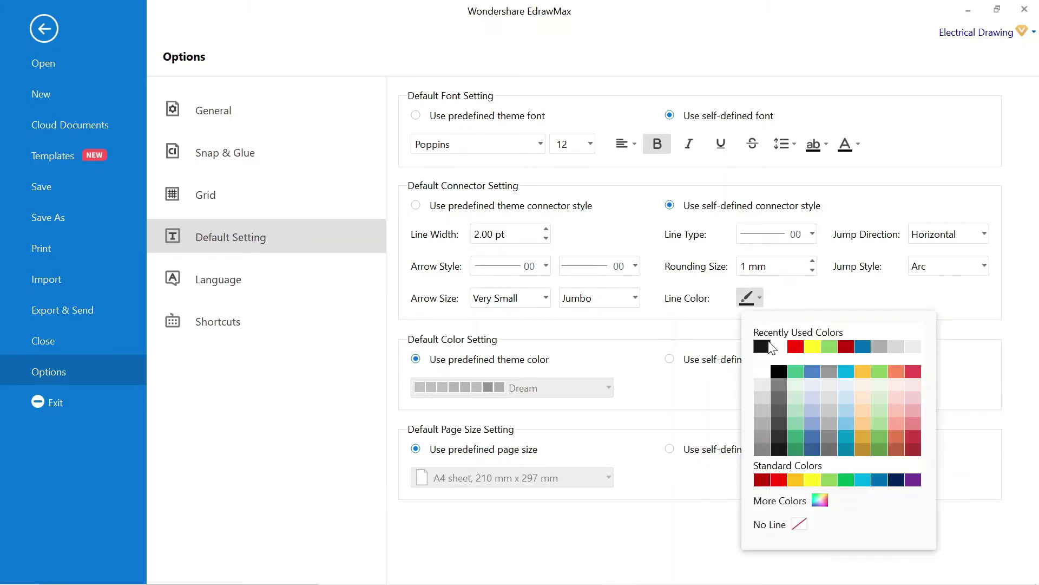
click(44, 31)
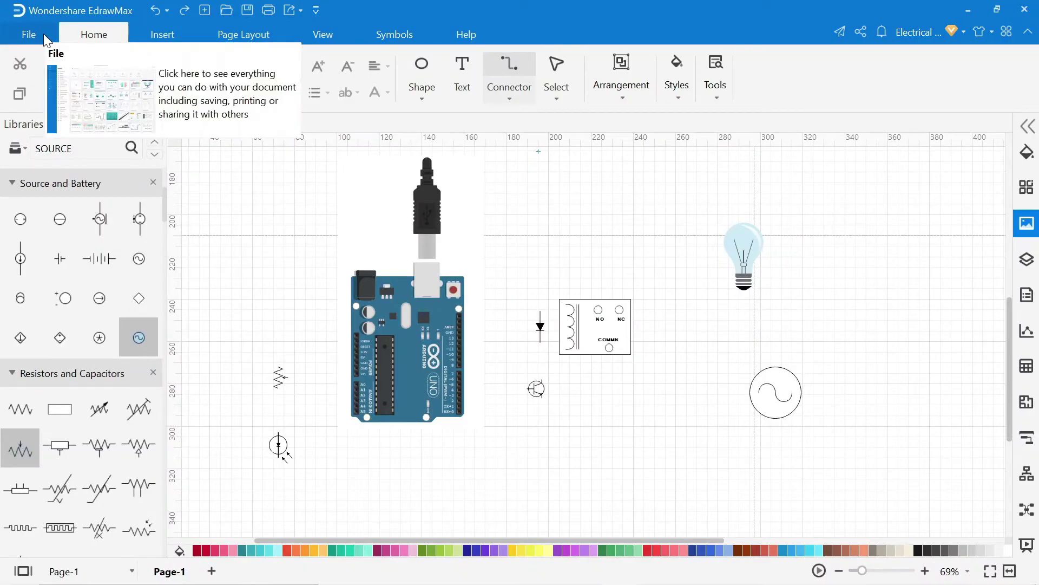
Zoom in on the circuit and wire the resistor's wiper to the Arduino A0 pin.
click(365, 345)
click(605, 515)
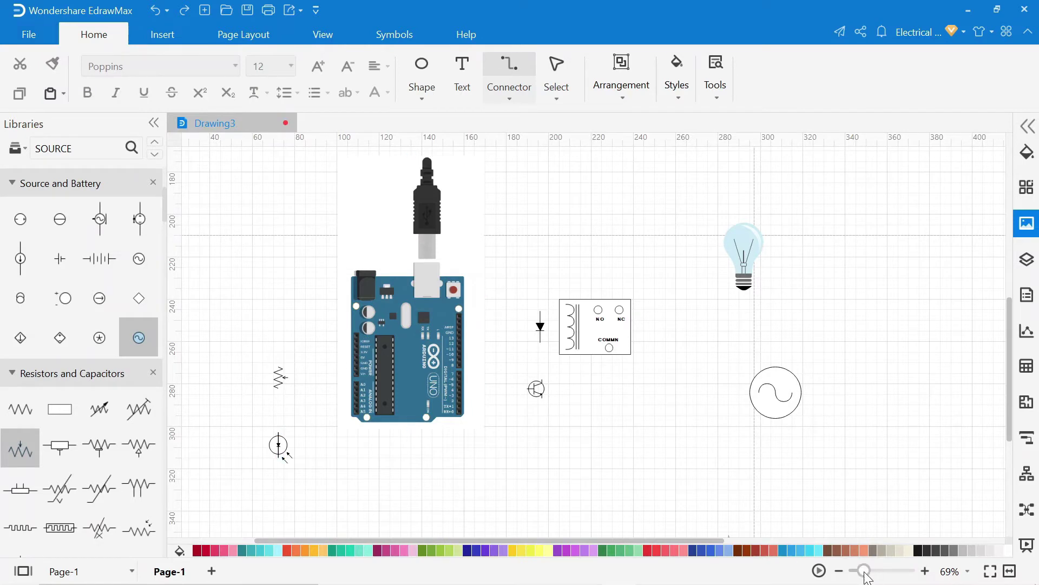
drag(865, 577, 873, 572)
drag(424, 500, 700, 447)
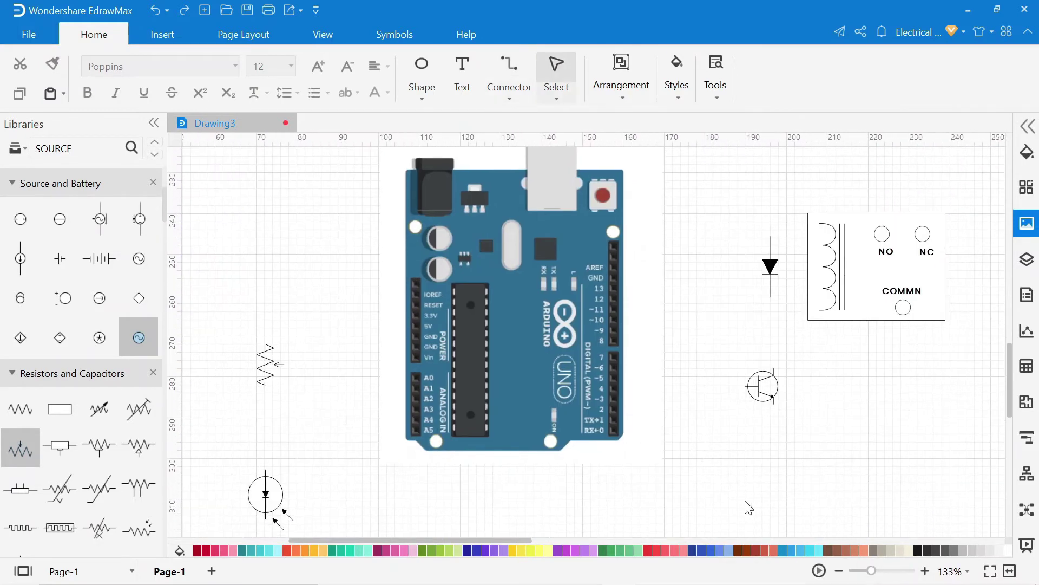
drag(748, 507, 833, 442)
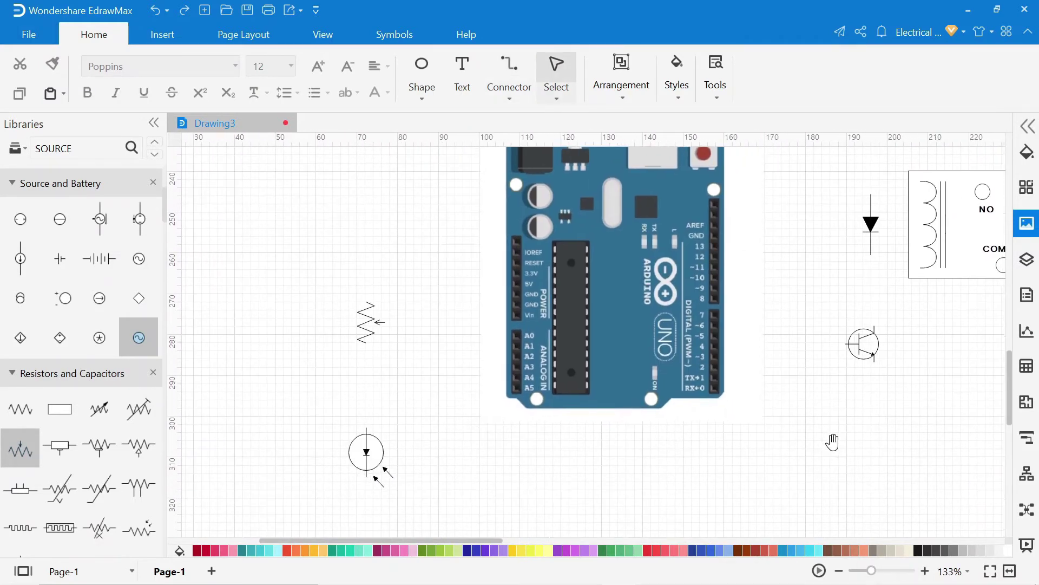
click(508, 103)
click(548, 128)
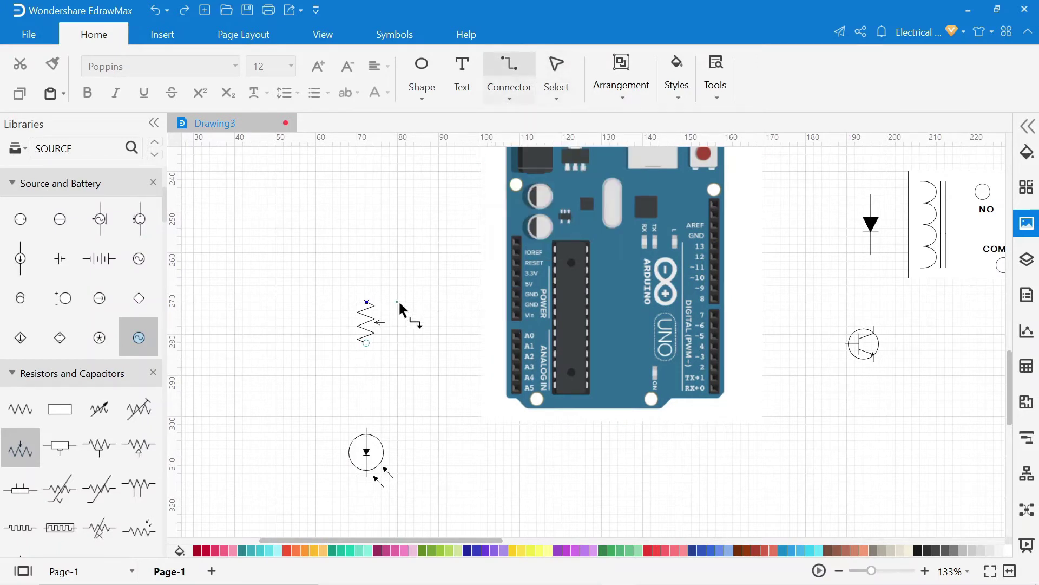
drag(423, 324, 517, 334)
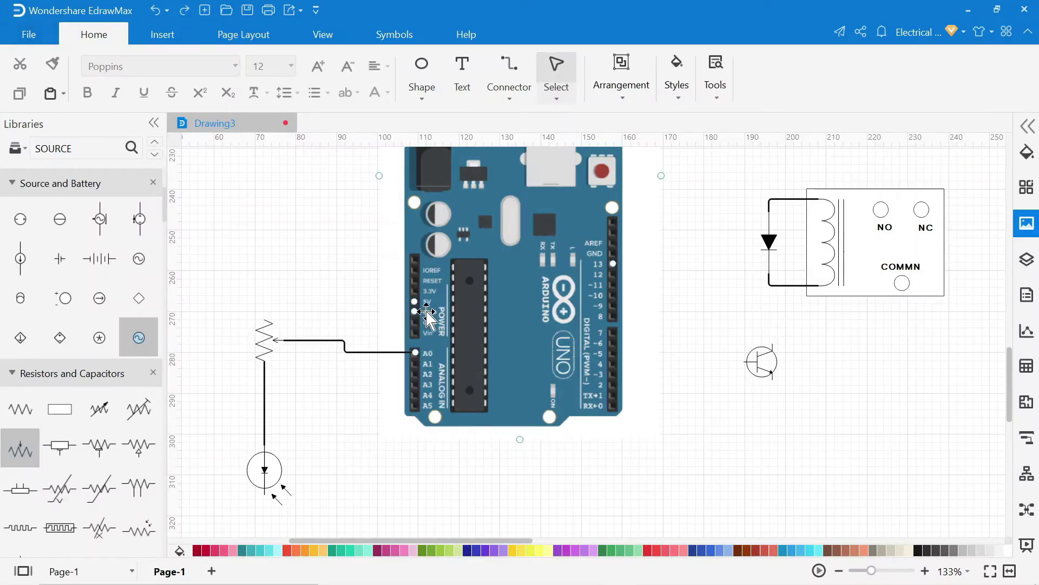
Wire the resistor top to 5V and the LDR to the resistor, choosing yellow for the next wire.
click(509, 97)
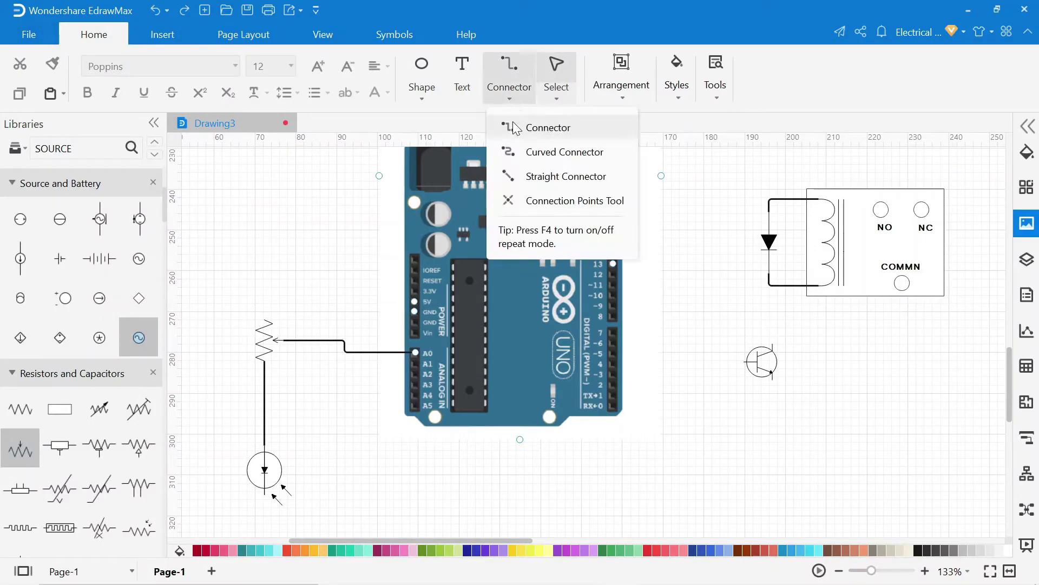
click(534, 127)
drag(415, 302, 264, 321)
drag(330, 271, 279, 296)
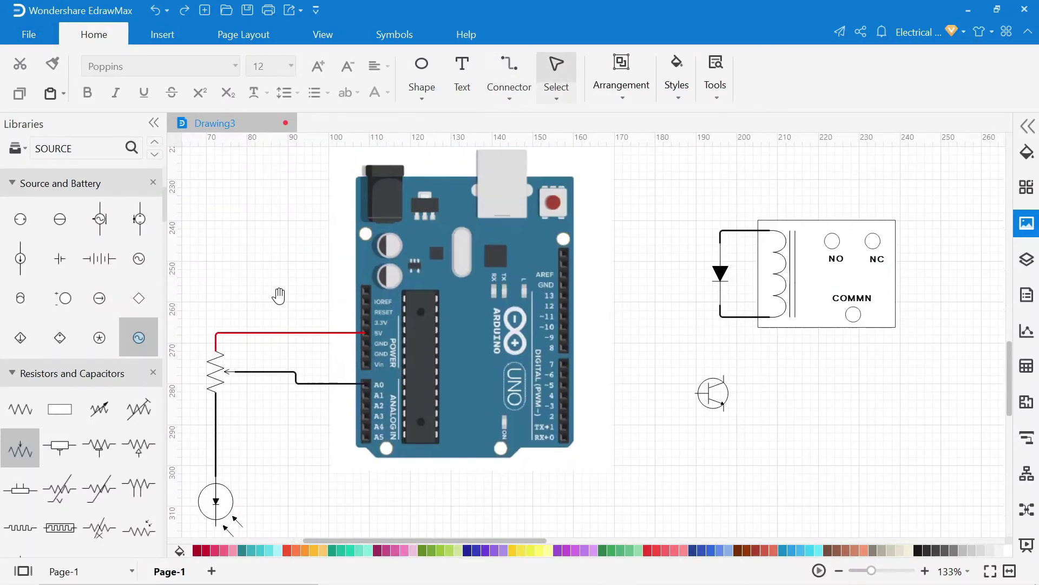
click(509, 98)
click(539, 127)
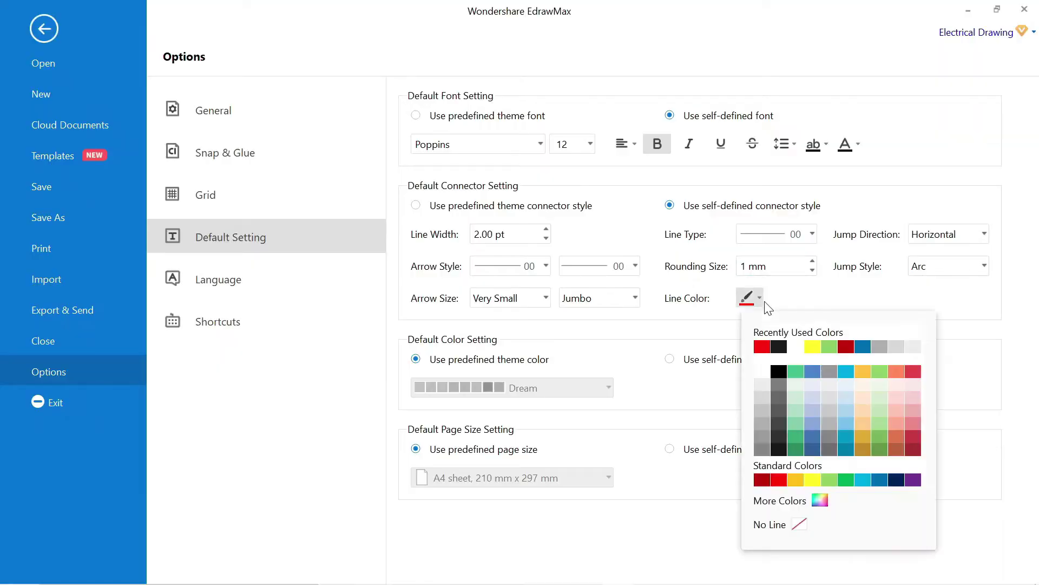
click(813, 479)
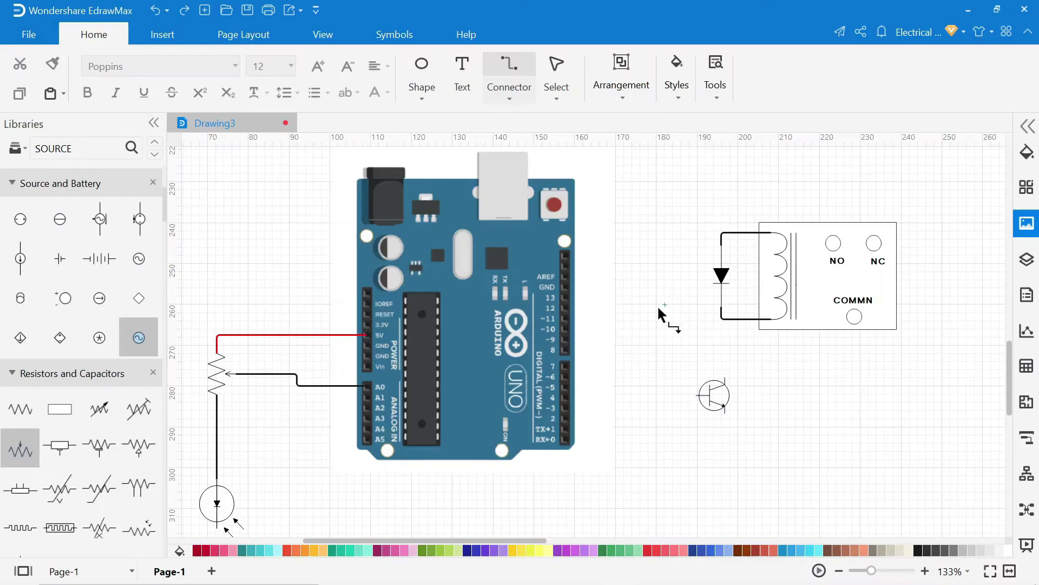
Wire pin 13 to the transistor base and the AC source to the relay COMMN terminal.
drag(558, 295, 696, 395)
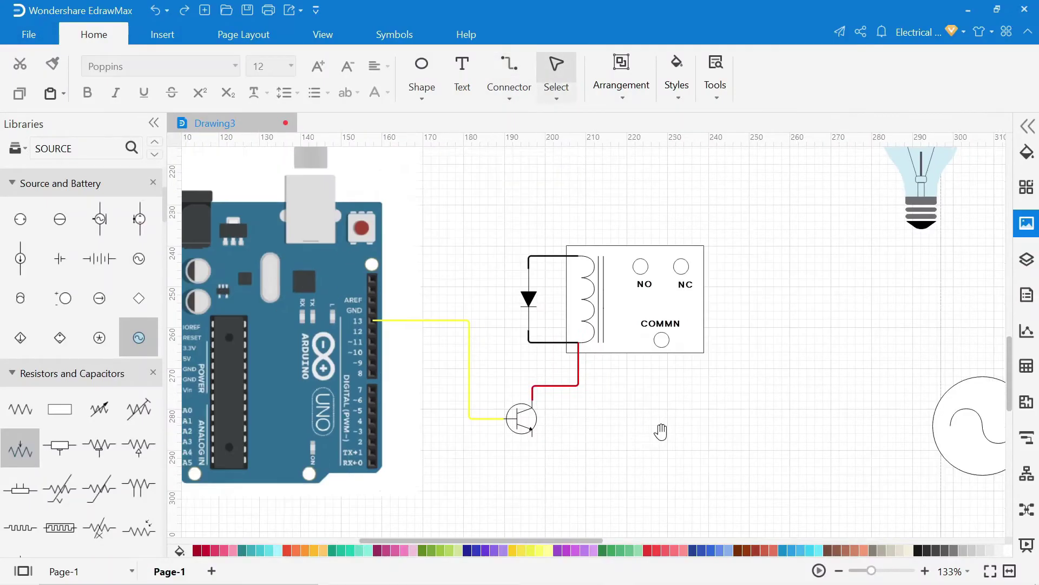
drag(872, 574, 863, 574)
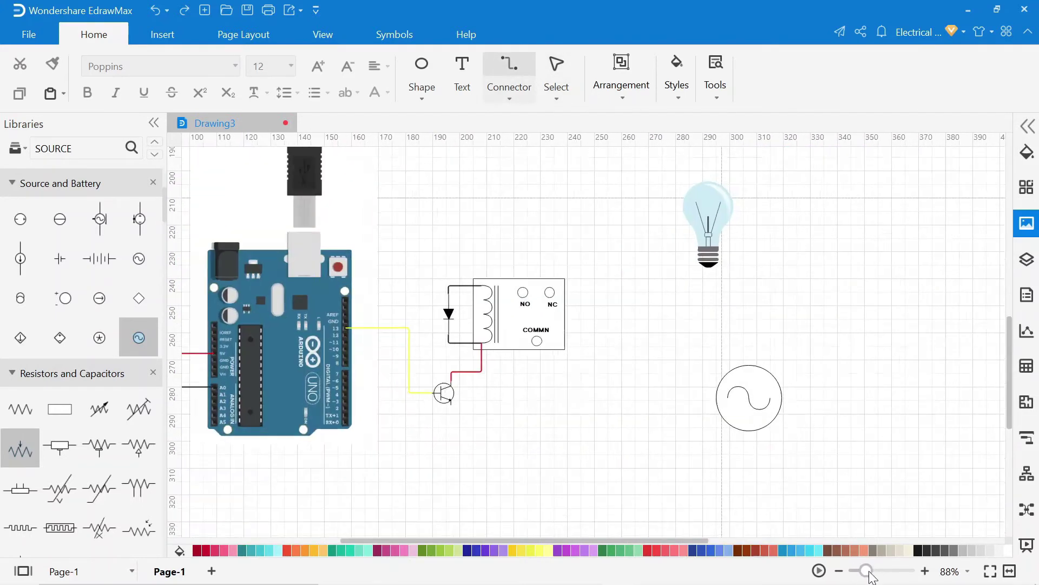
click(766, 422)
click(510, 98)
click(543, 127)
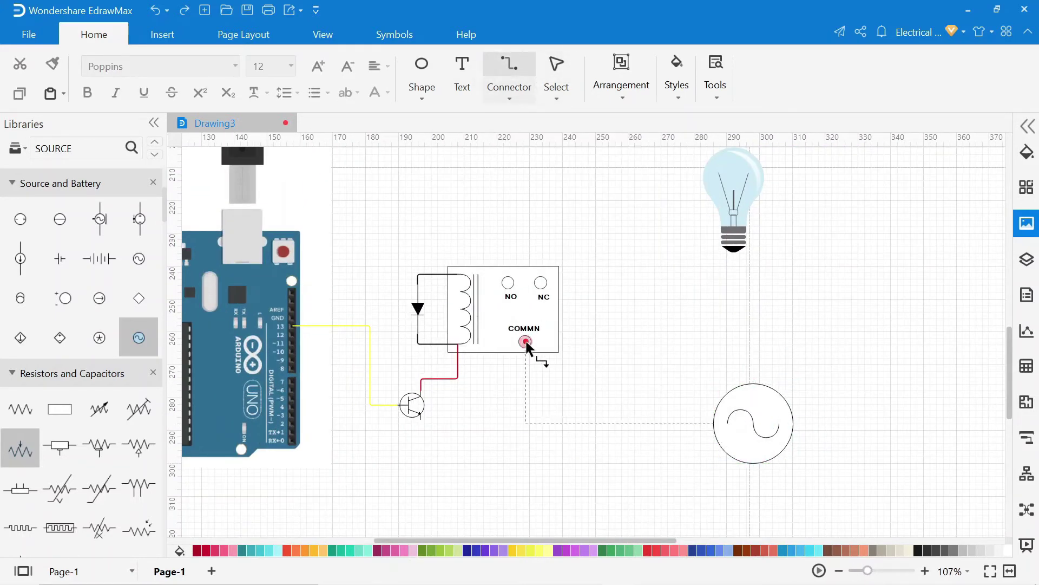
drag(713, 423, 525, 341)
Wire the relay NO terminal to the bulb, the bulb to the AC source, and 5V to the coil.
drag(508, 283, 734, 254)
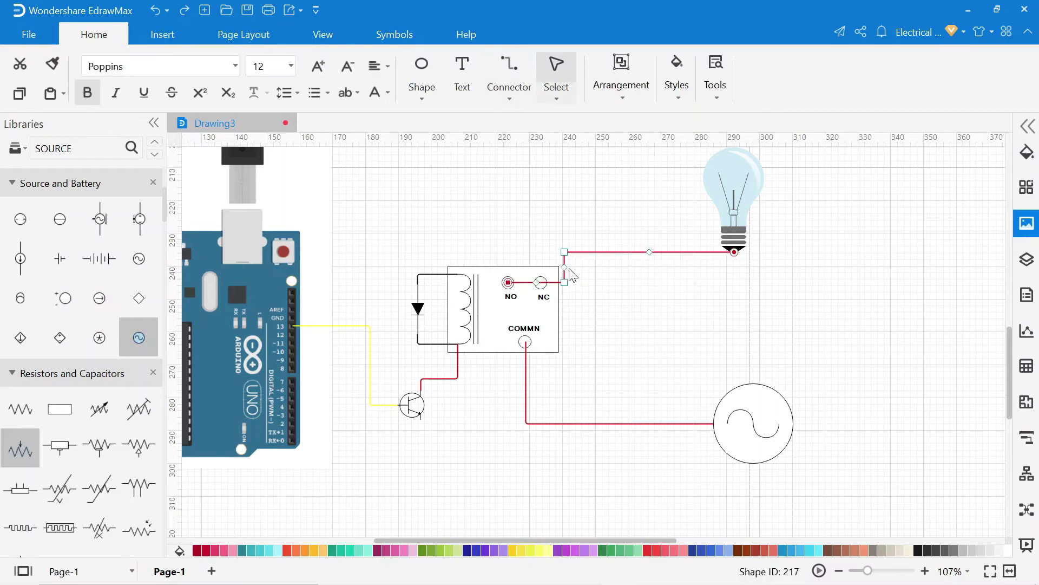
click(622, 295)
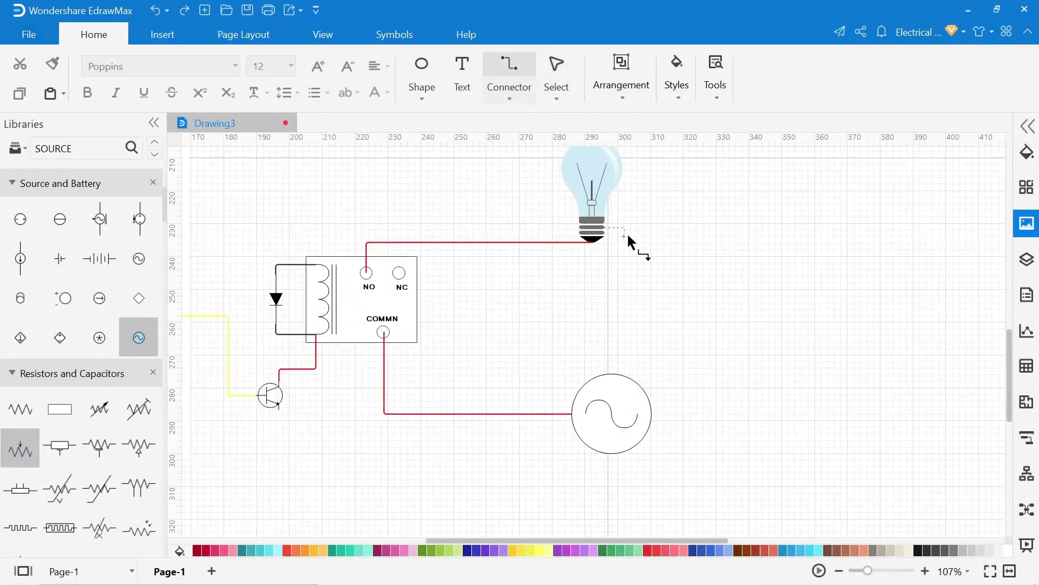
drag(625, 237, 611, 366)
scroll(922, 271, left, 3)
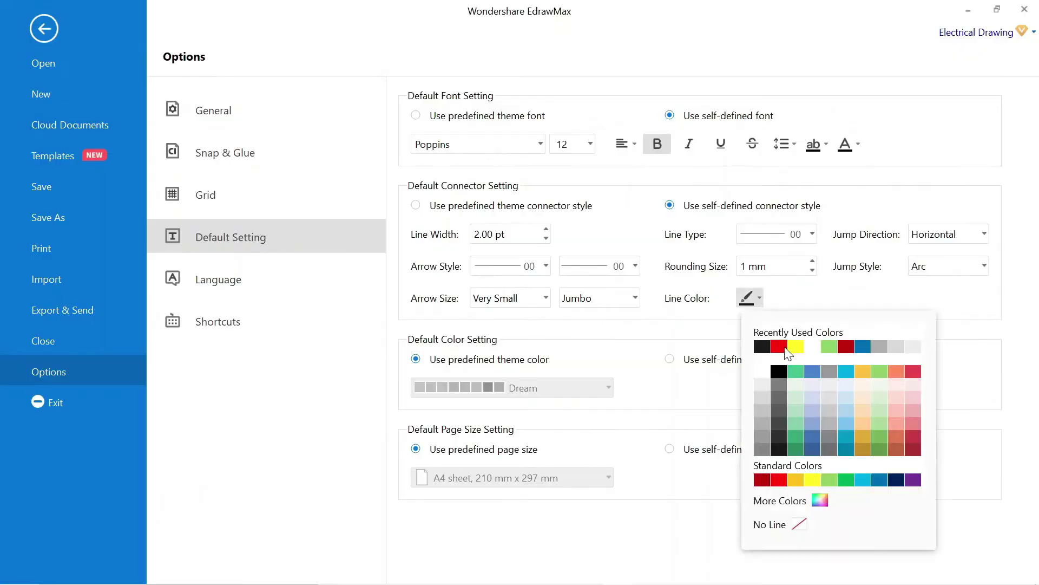
click(510, 96)
click(548, 128)
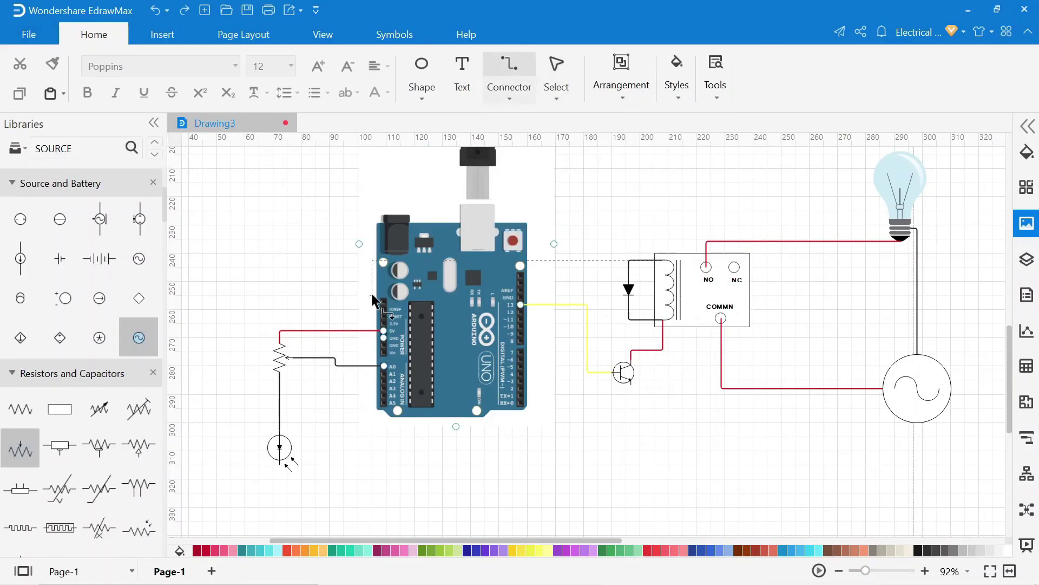
drag(663, 261, 335, 331)
drag(672, 470, 653, 414)
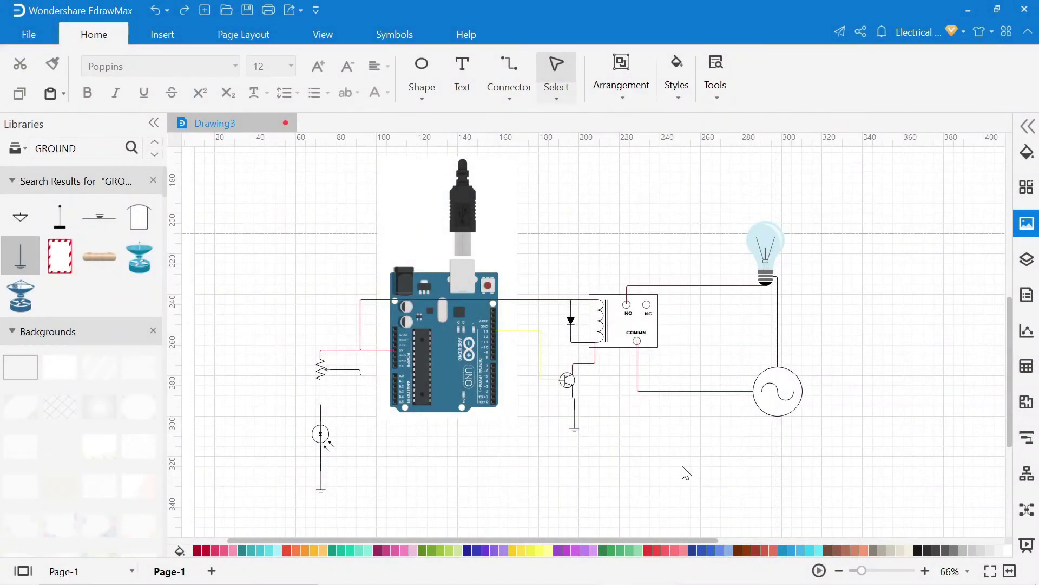
Start a text label above the relay with the Text tool.
click(508, 174)
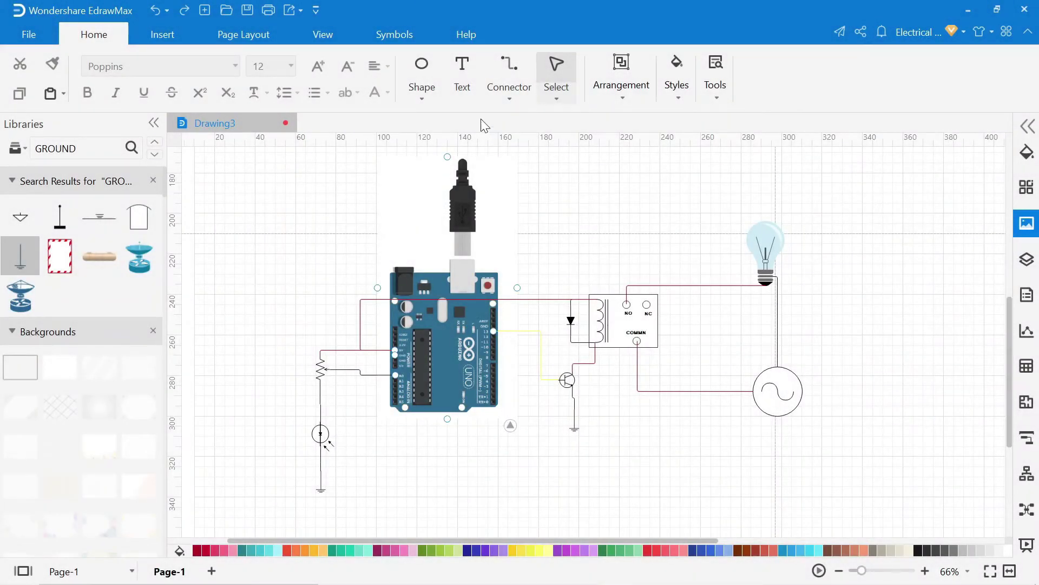
click(464, 79)
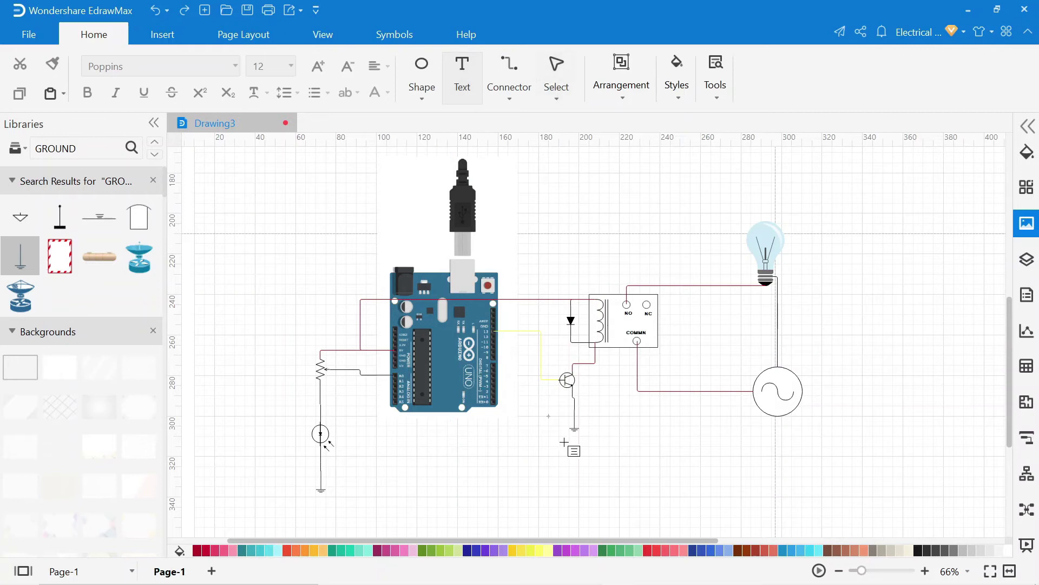
drag(590, 261, 639, 284)
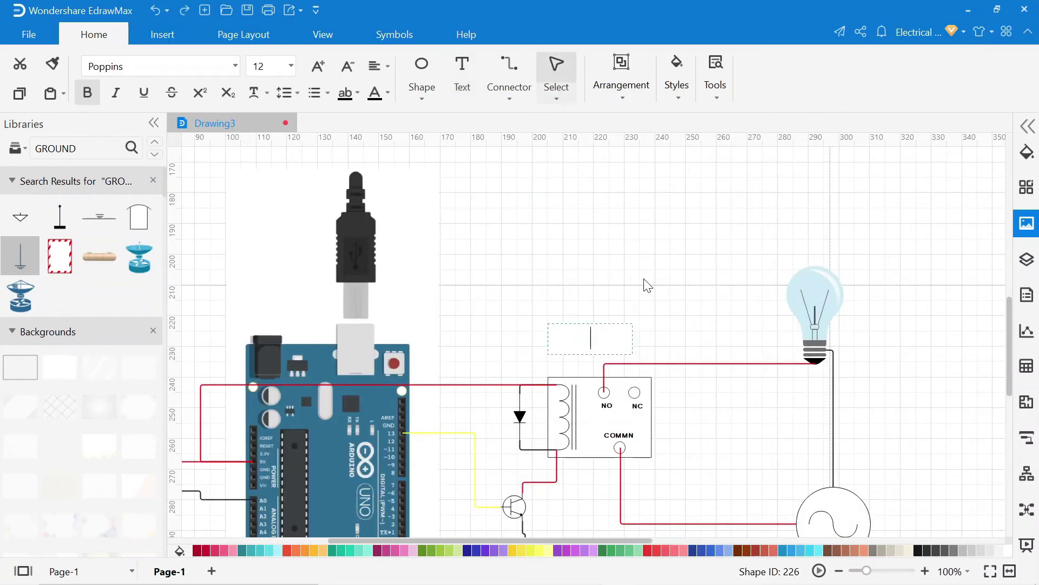
text(5V)
text( Relay)
text(Bu)
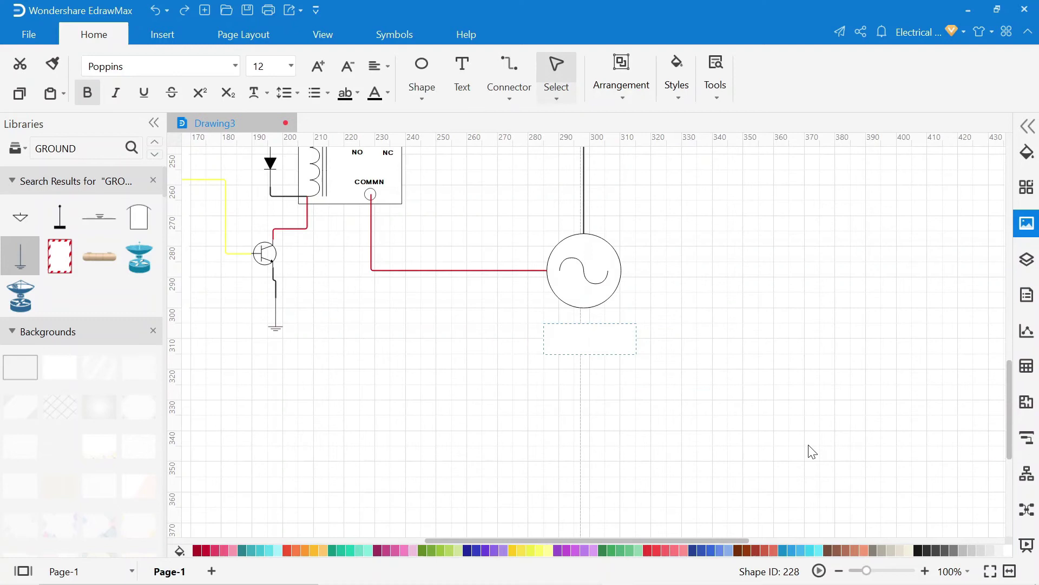
text(220v AC Source)
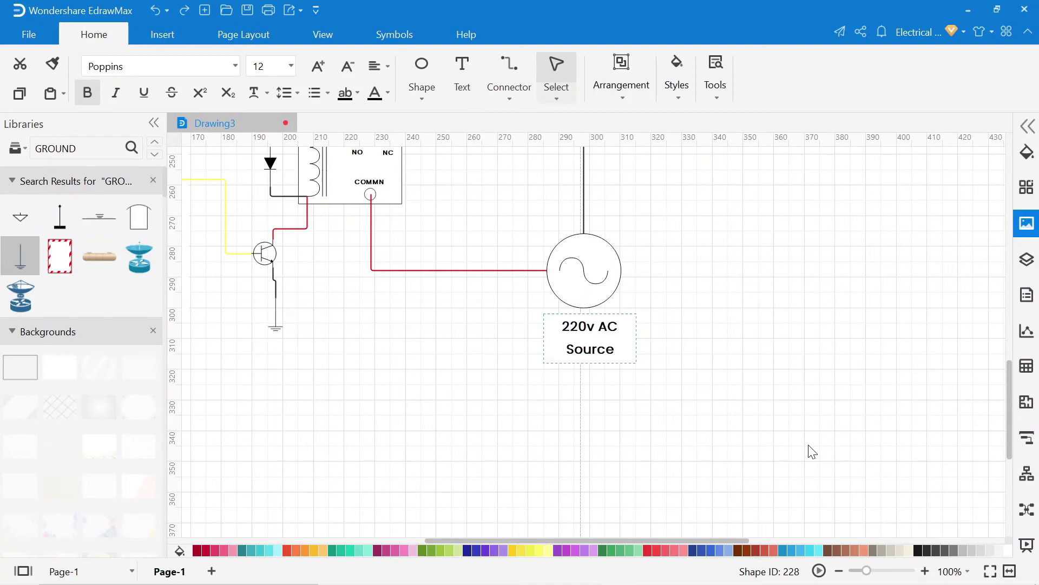
text(547)
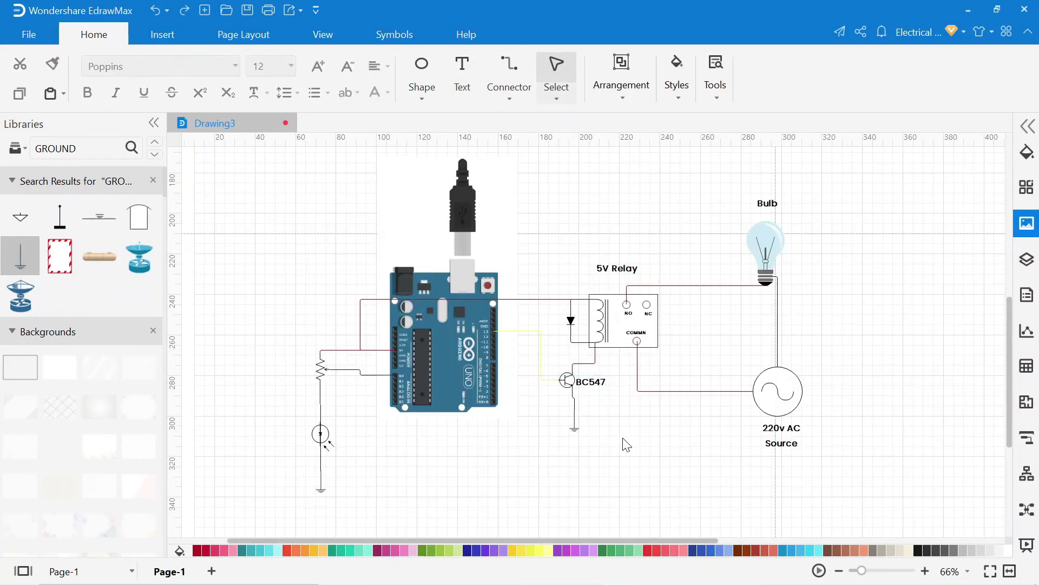
text(LD)
text(R)
text(1)
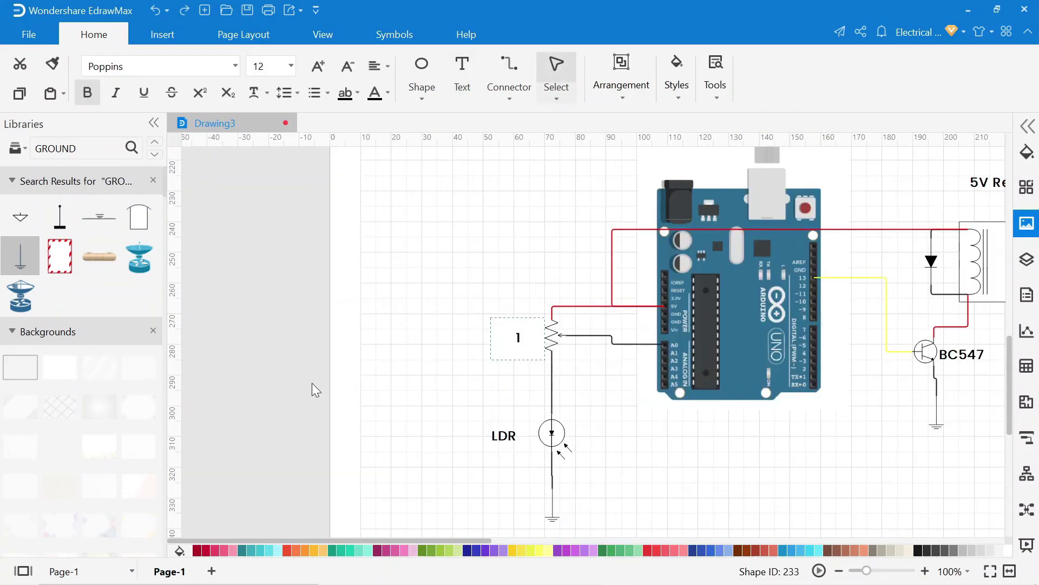
text(0K Preset)
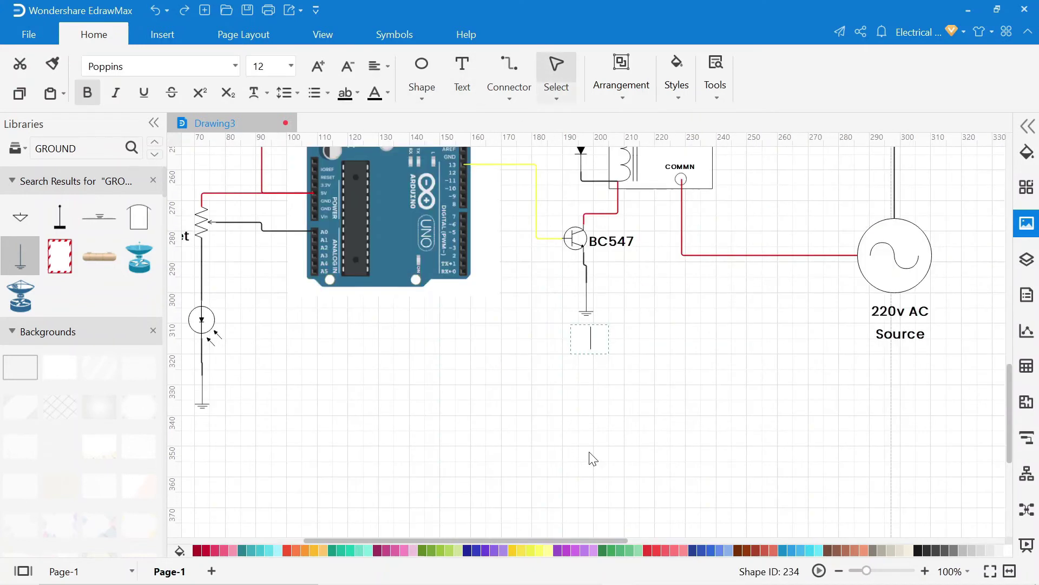
text(GND)
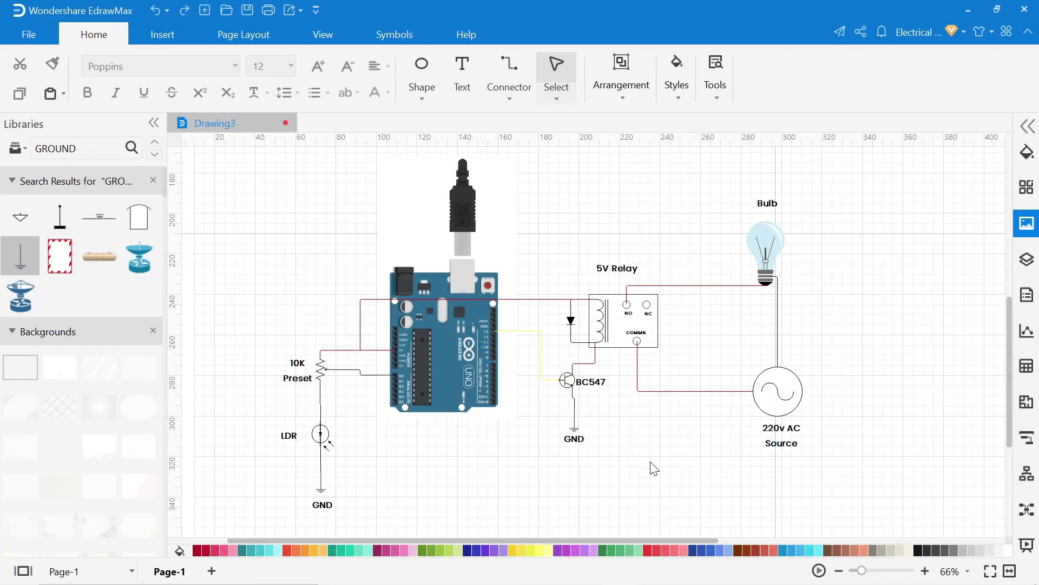
Set a plain white page background and fit the page to the drawing.
click(473, 209)
click(258, 37)
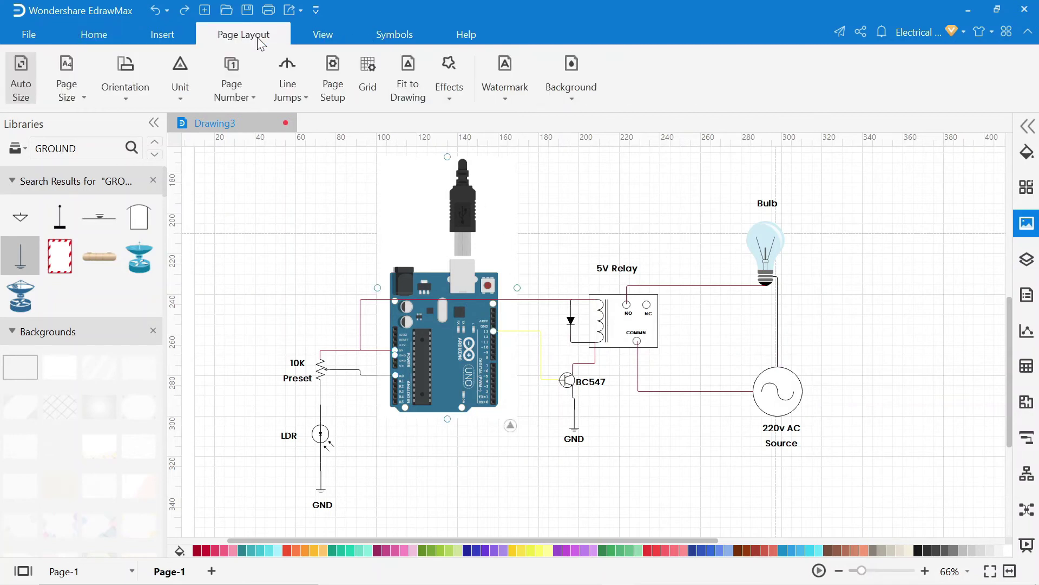
click(566, 101)
click(572, 139)
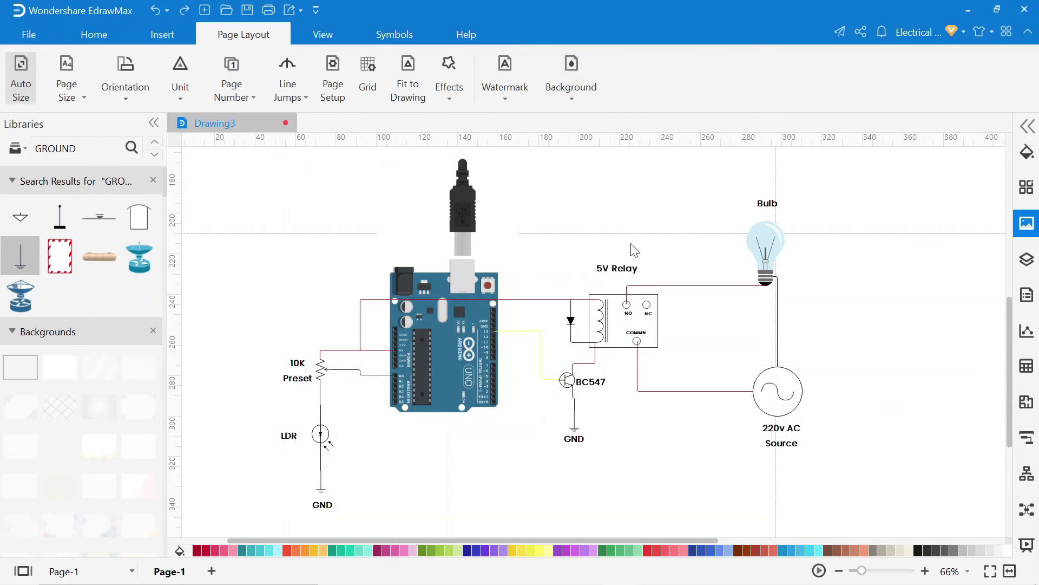
right_click(646, 439)
click(677, 401)
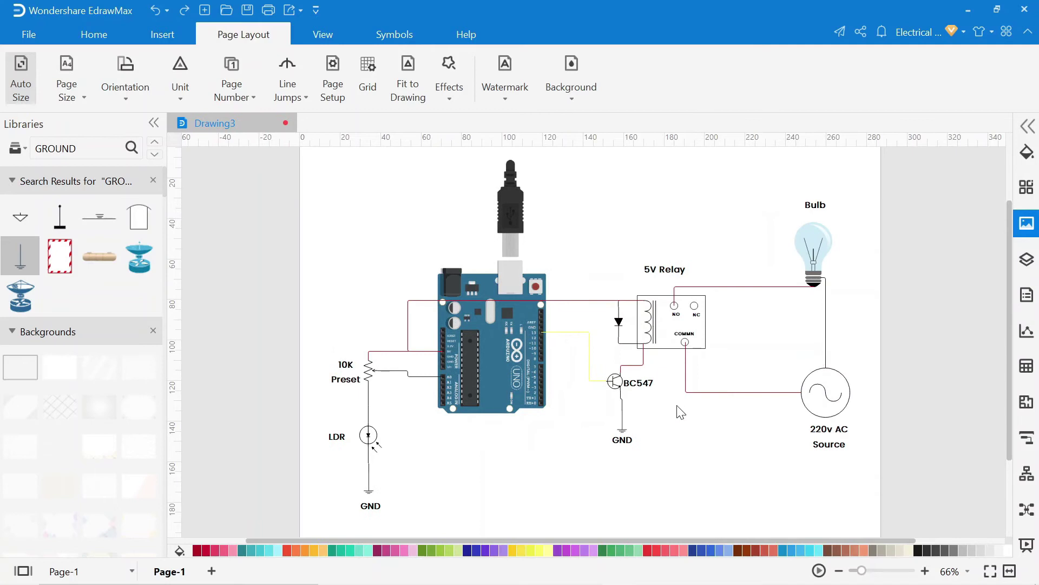
scroll(766, 394, down, 2)
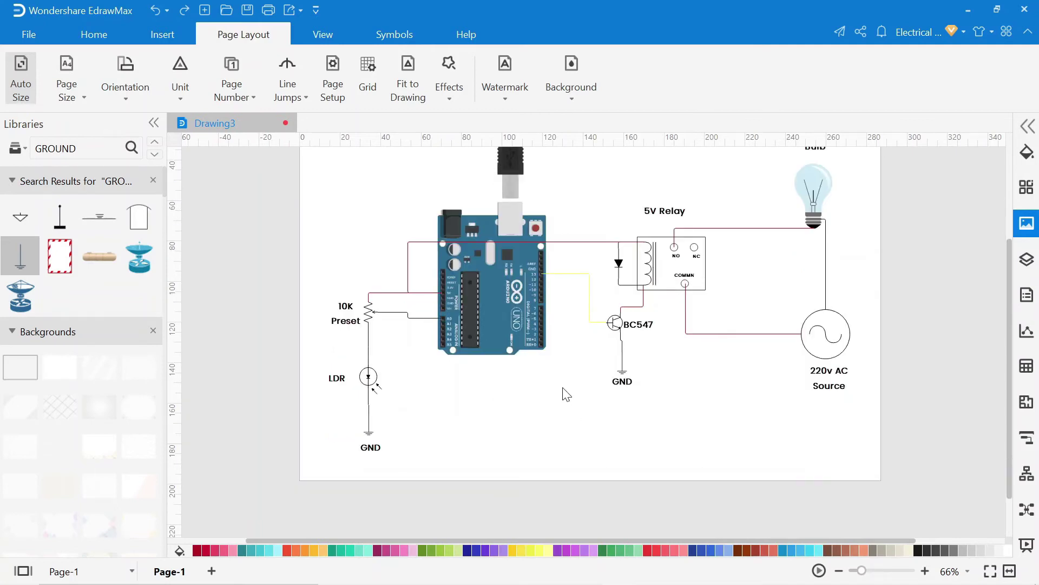
scroll(566, 394, up, 2)
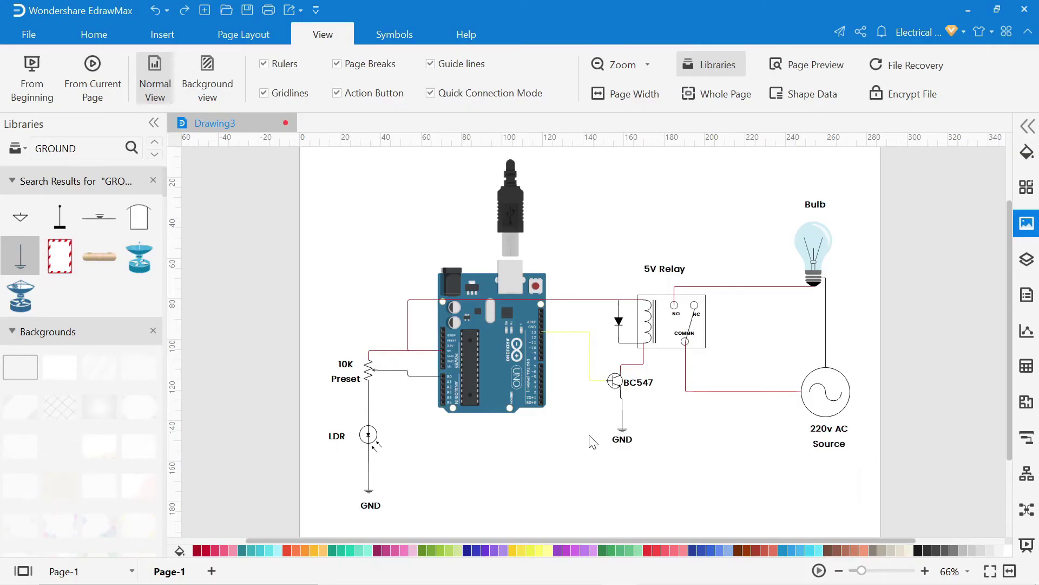
Exit full-screen preview and show the PDF, PS, EPS export options under Export & Send.
click(95, 38)
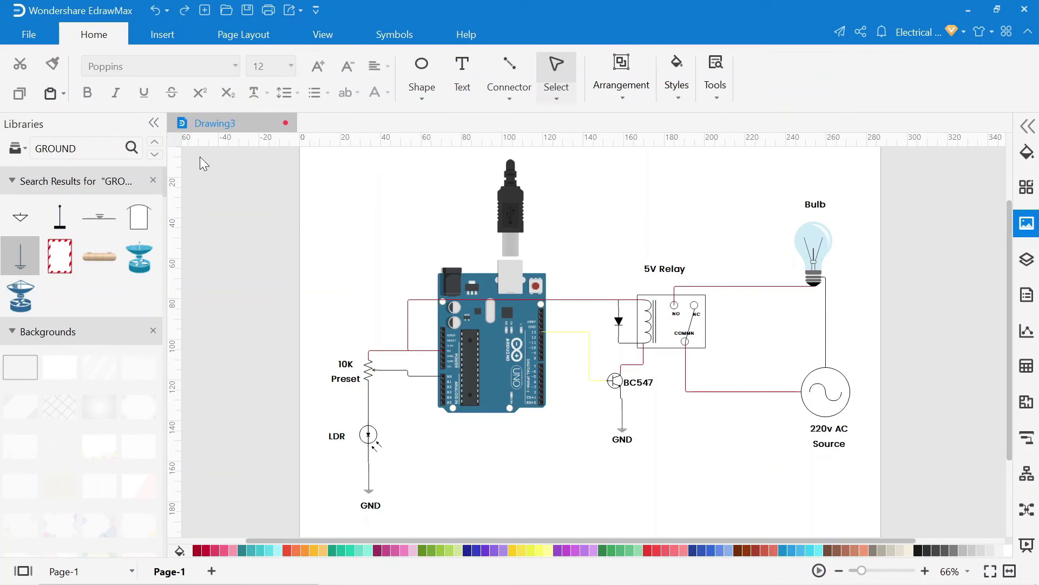
click(30, 34)
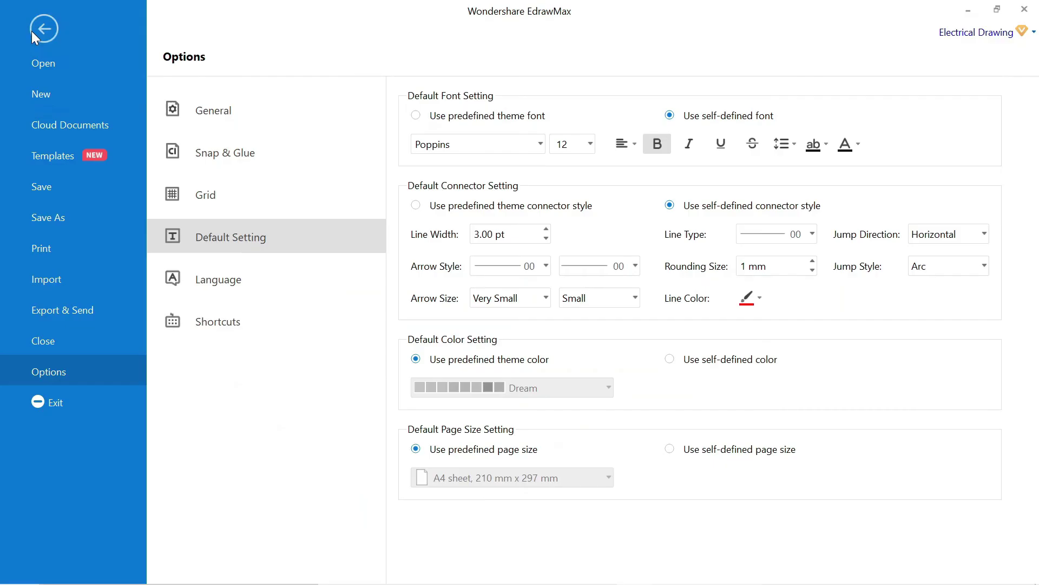
click(56, 307)
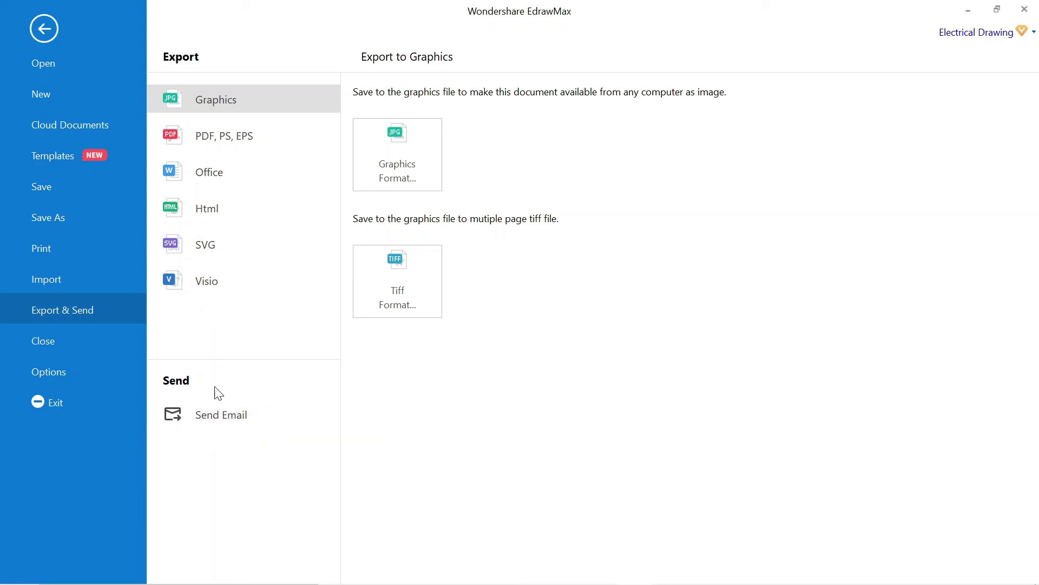
click(209, 139)
text(www.)
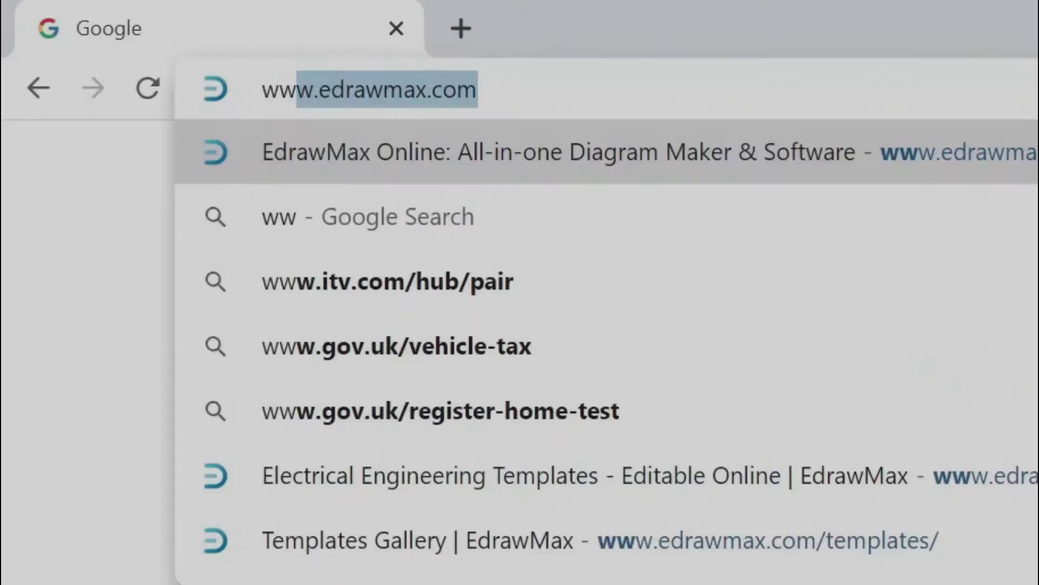
text(ed)
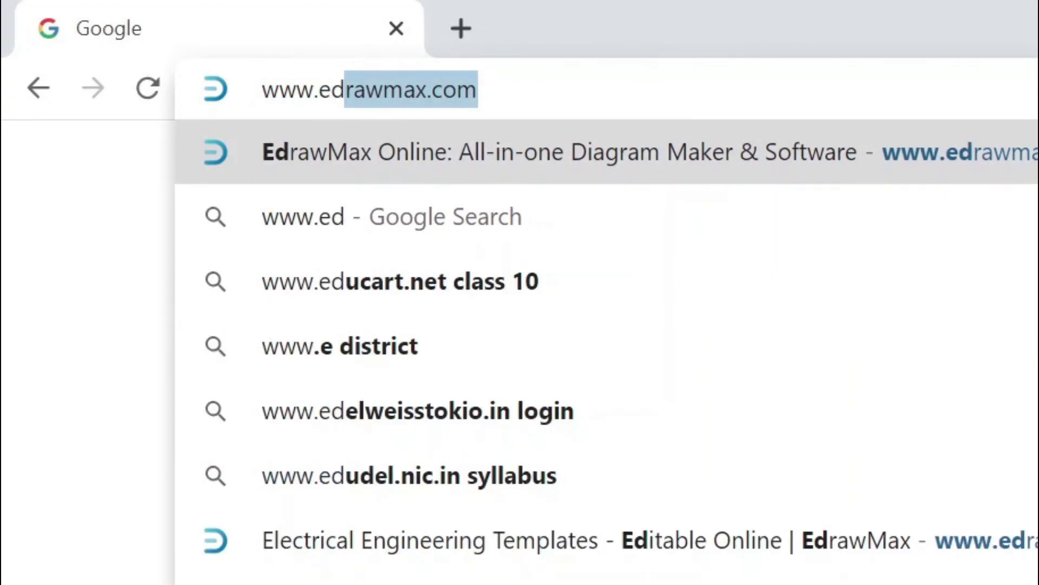
text(rawmax.co)
Load edrawmax.com and browse the Electrical Engineering templates gallery.
key(Return)
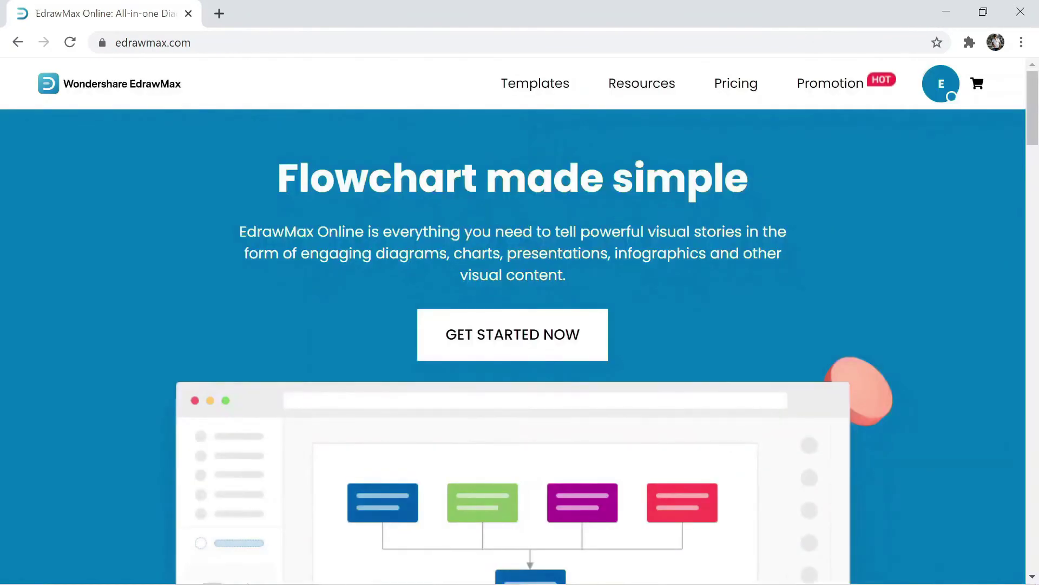
click(551, 91)
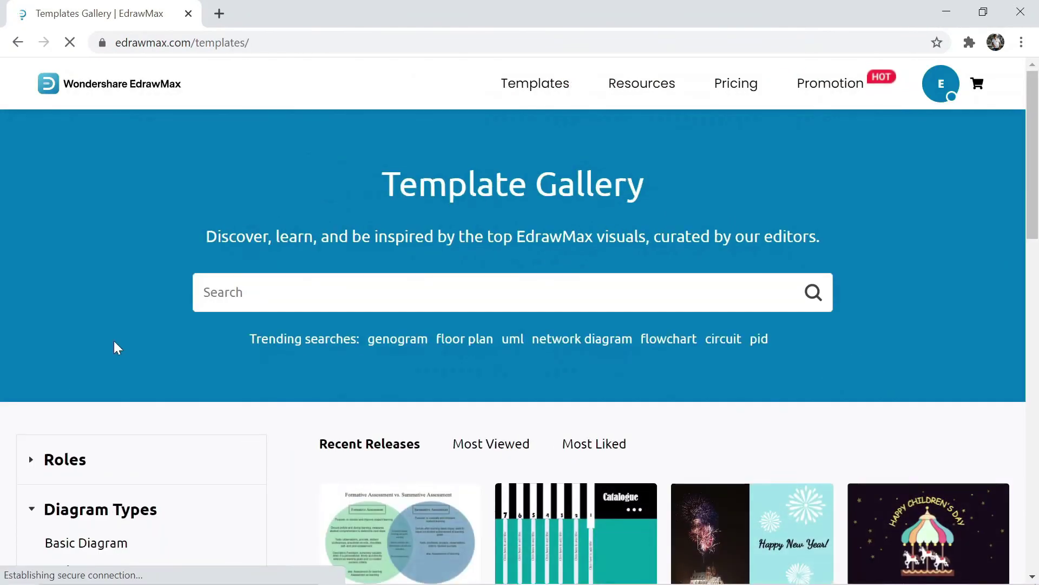
scroll(114, 348, down, 3)
scroll(92, 430, down, 3)
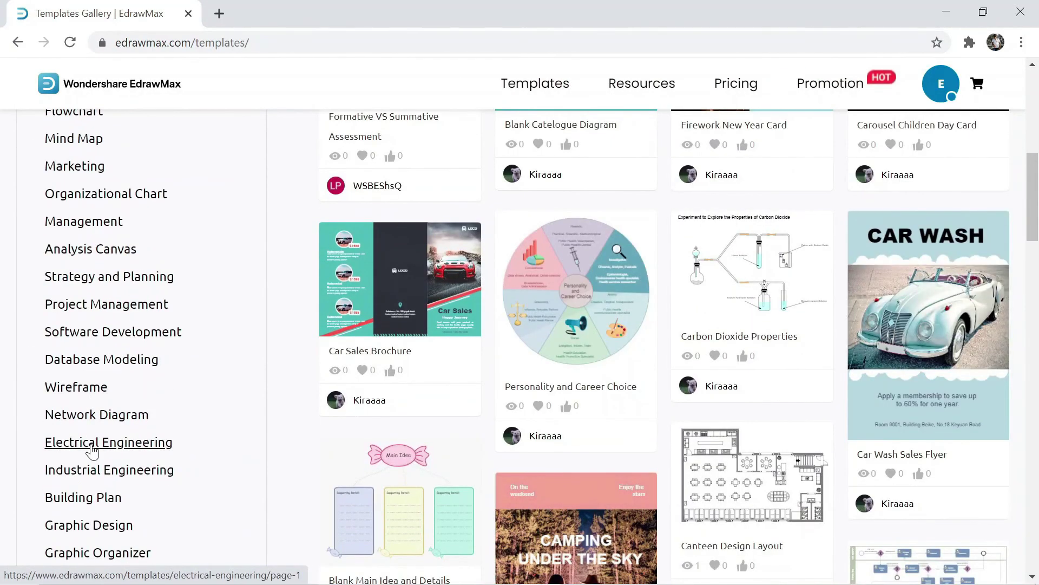
click(91, 447)
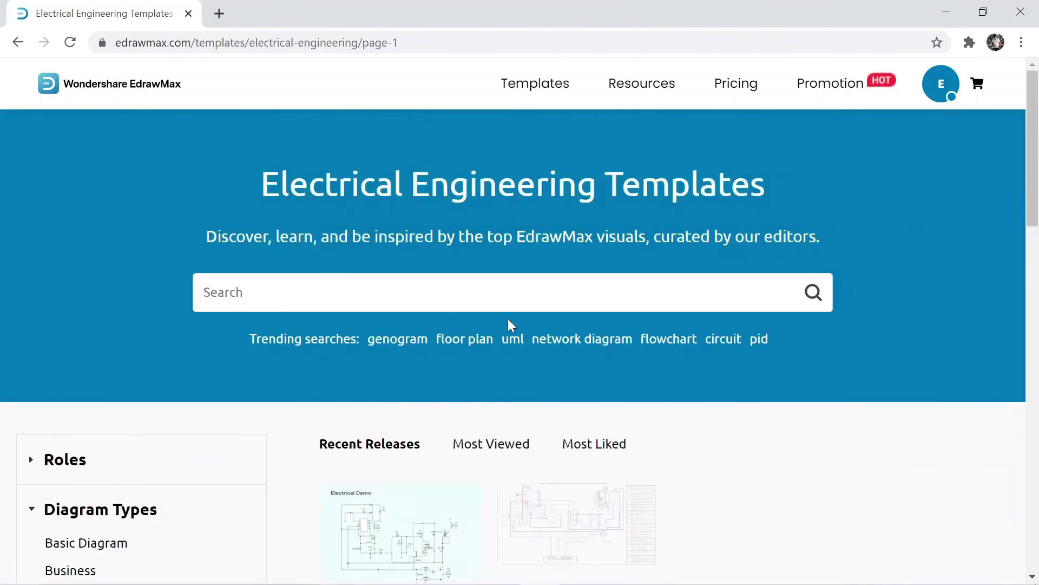
scroll(508, 319, down, 3)
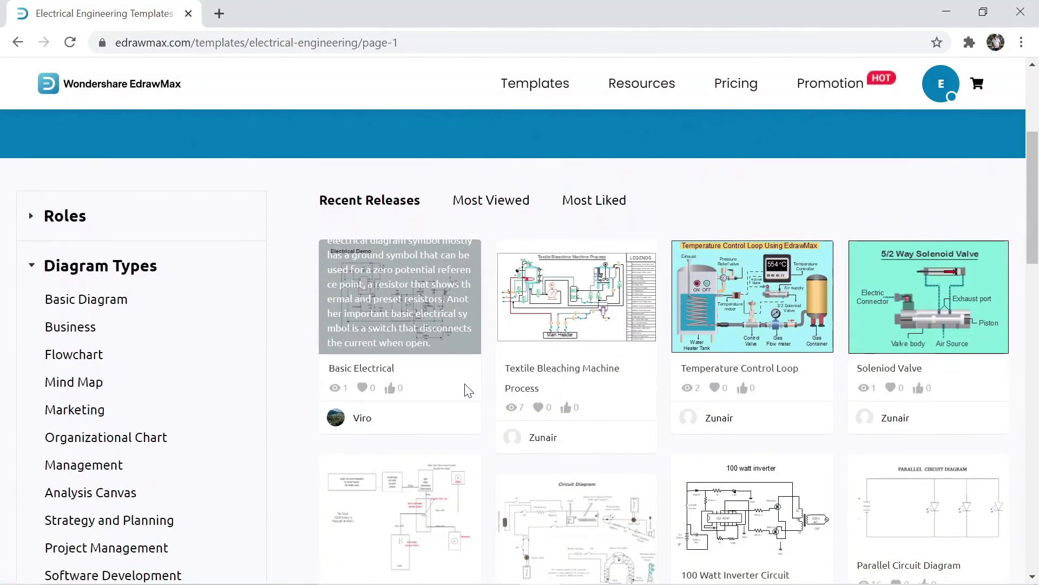
scroll(465, 391, down, 1)
scroll(465, 390, down, 4)
scroll(465, 390, down, 3)
scroll(465, 390, down, 3)
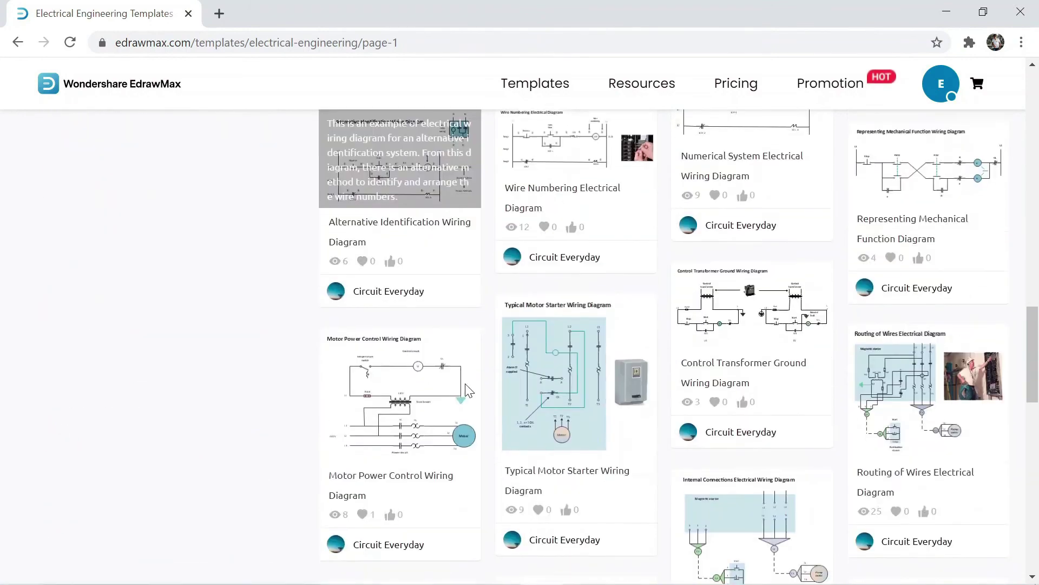
scroll(466, 390, down, 3)
scroll(465, 390, down, 3)
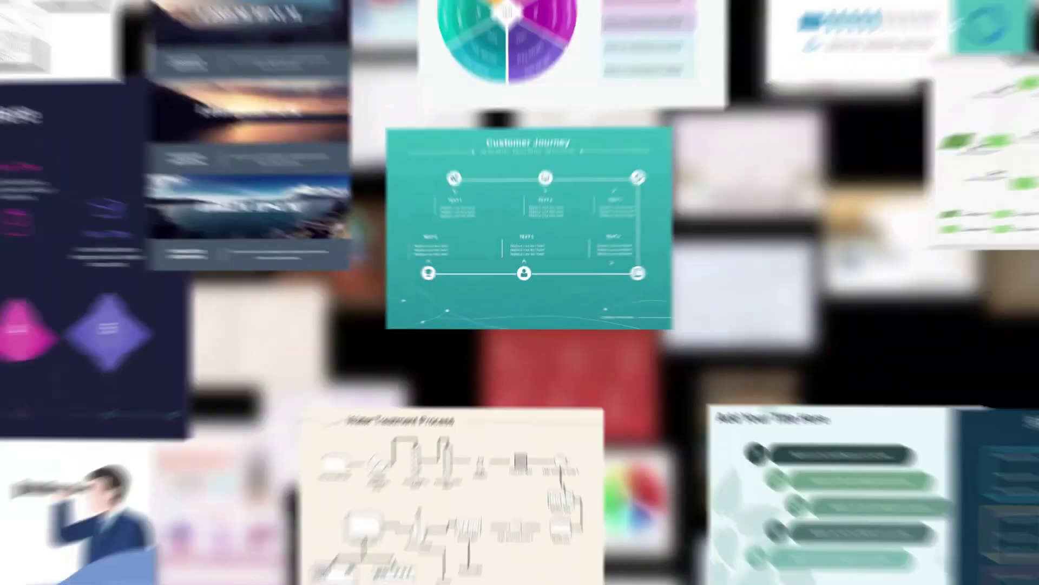